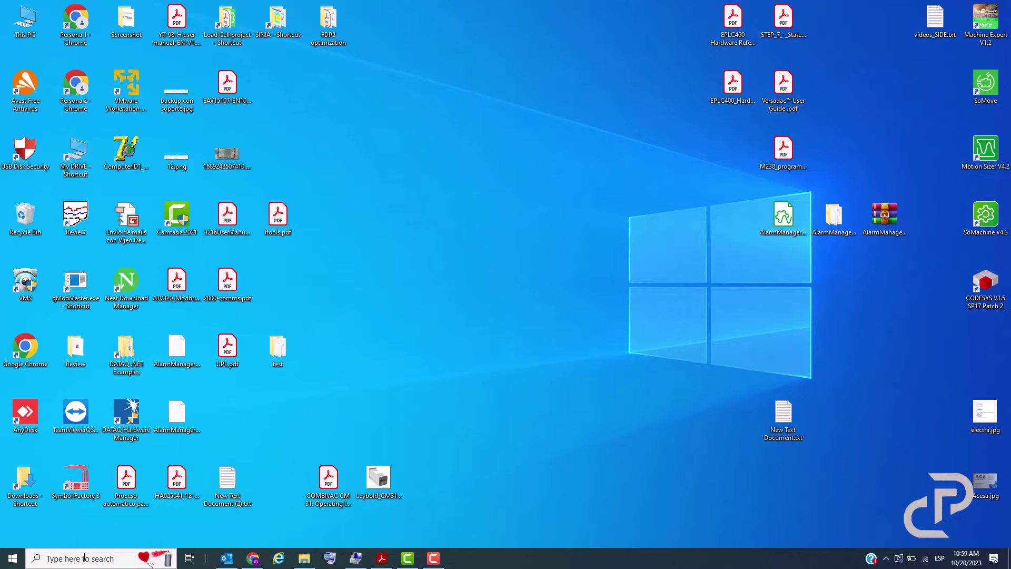
{"action": "left_click", "coordinate": [84, 557]}
{"action": "type", "text": "device"}
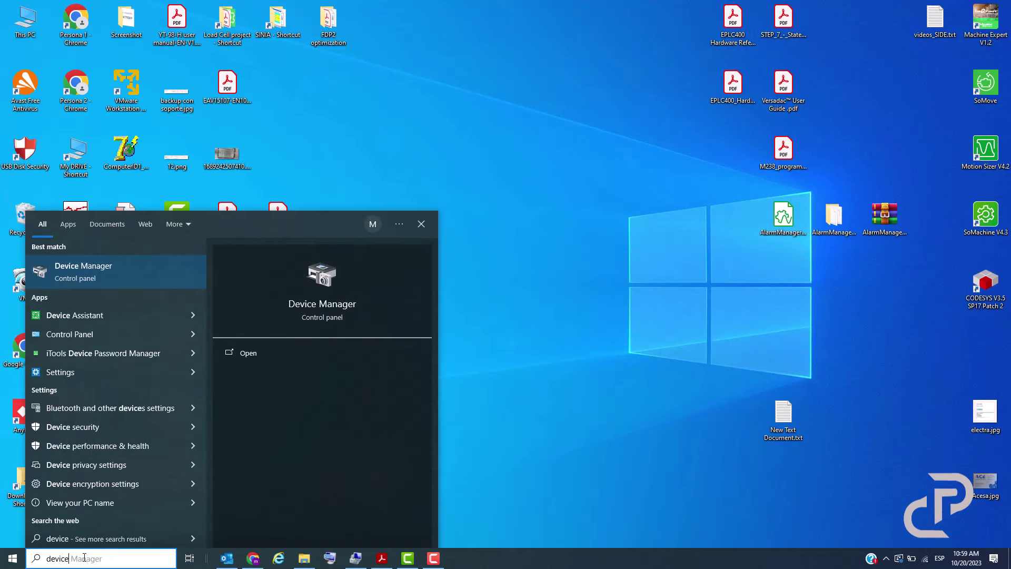
{"action": "left_click", "coordinate": [97, 284]}
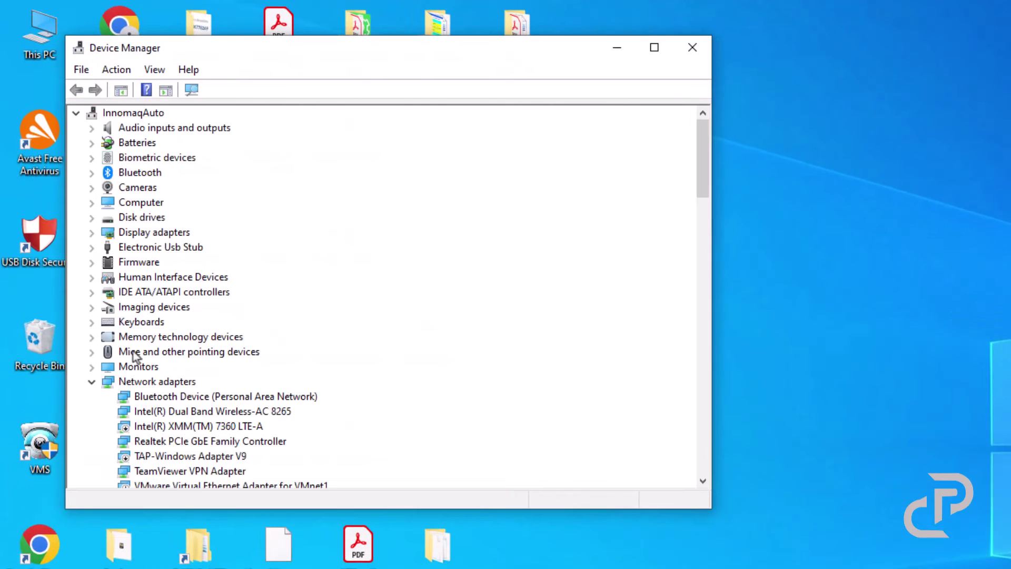
{"action": "scroll", "coordinate": [120, 275], "scroll_direction": "down", "scroll_amount": 7}
{"action": "left_click", "coordinate": [92, 337]}
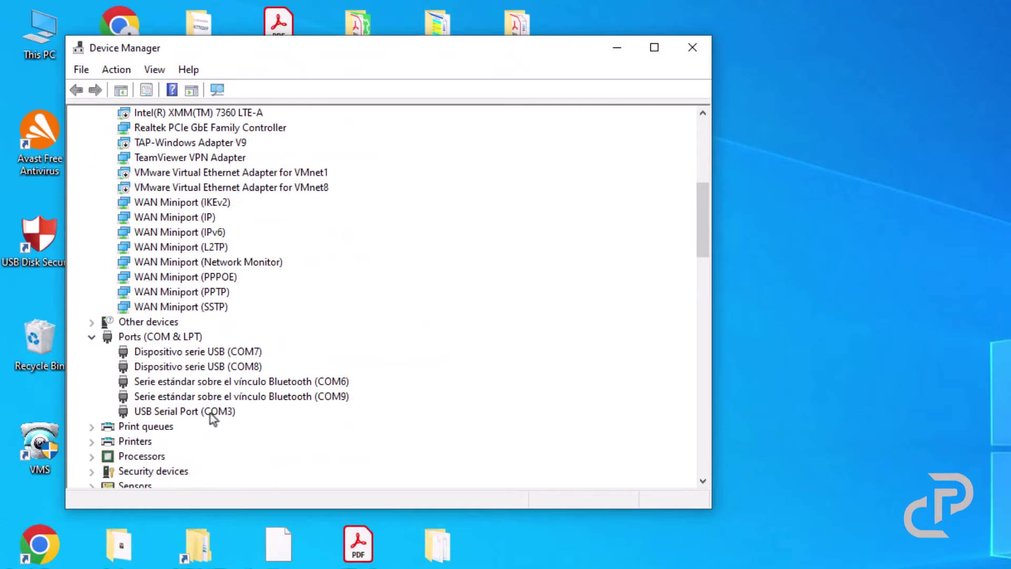
{"action": "left_click", "coordinate": [210, 412]}
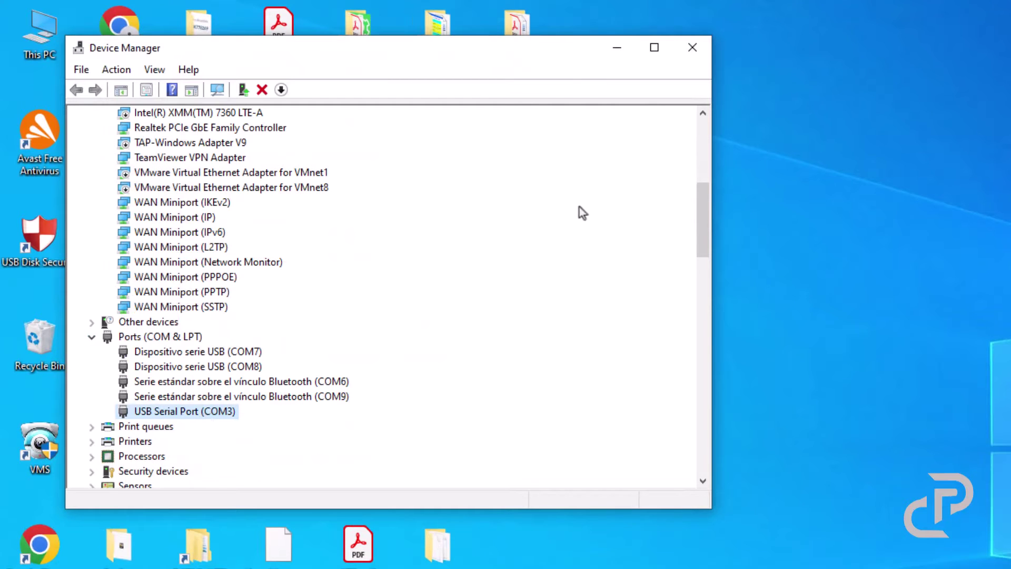
{"action": "left_click", "coordinate": [693, 48]}
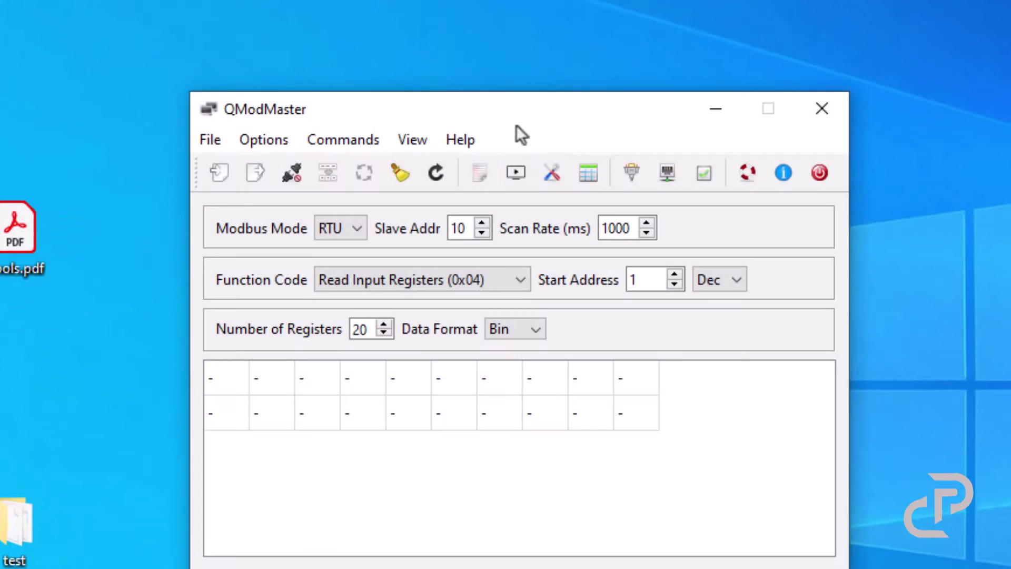
{"action": "left_click_drag", "start_coordinate": [532, 112], "coordinate": [529, 50]}
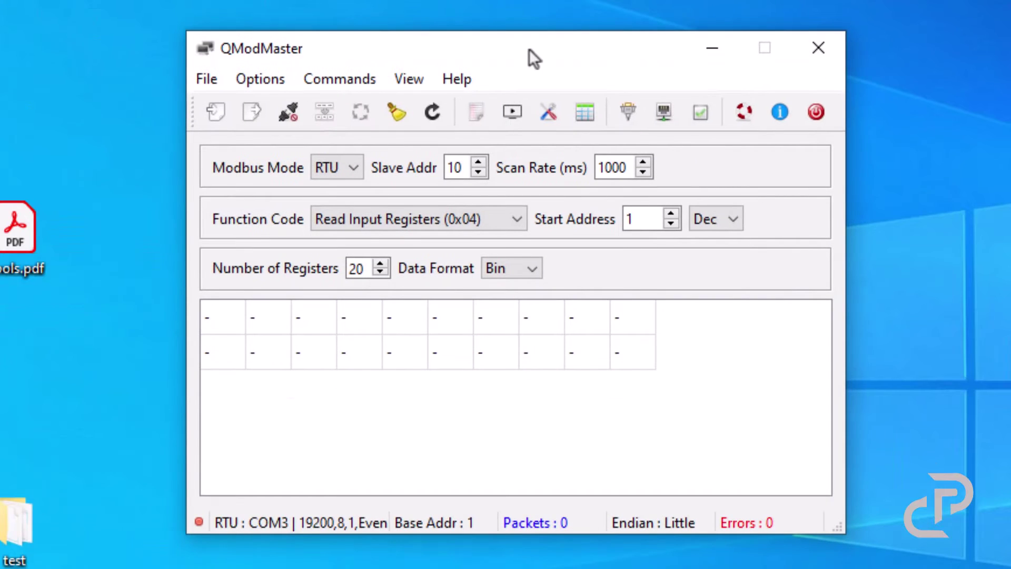
{"action": "left_click", "coordinate": [261, 79]}
{"action": "left_click", "coordinate": [284, 106]}
{"action": "double_click", "coordinate": [552, 218]}
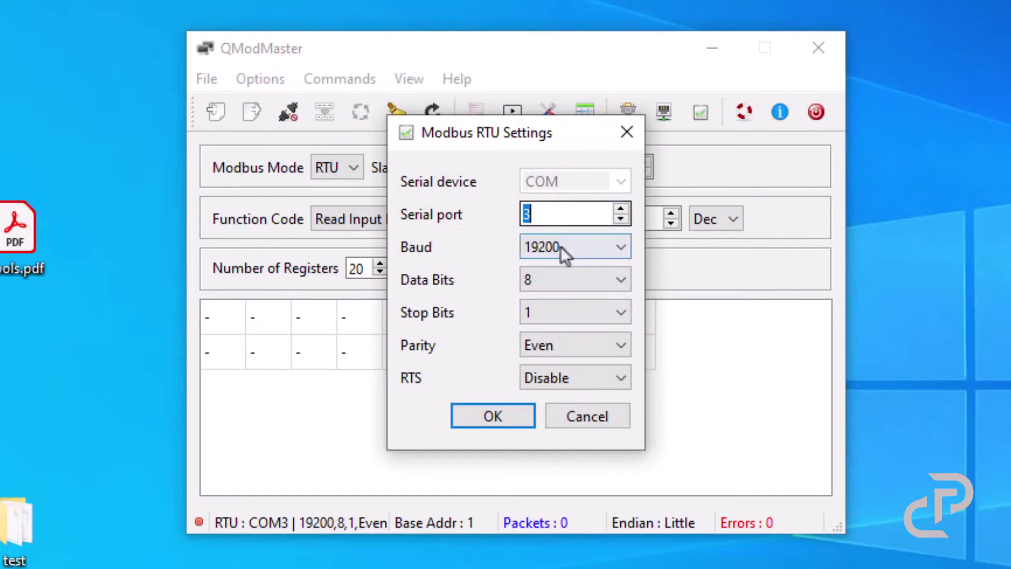
{"action": "left_click", "coordinate": [515, 416]}
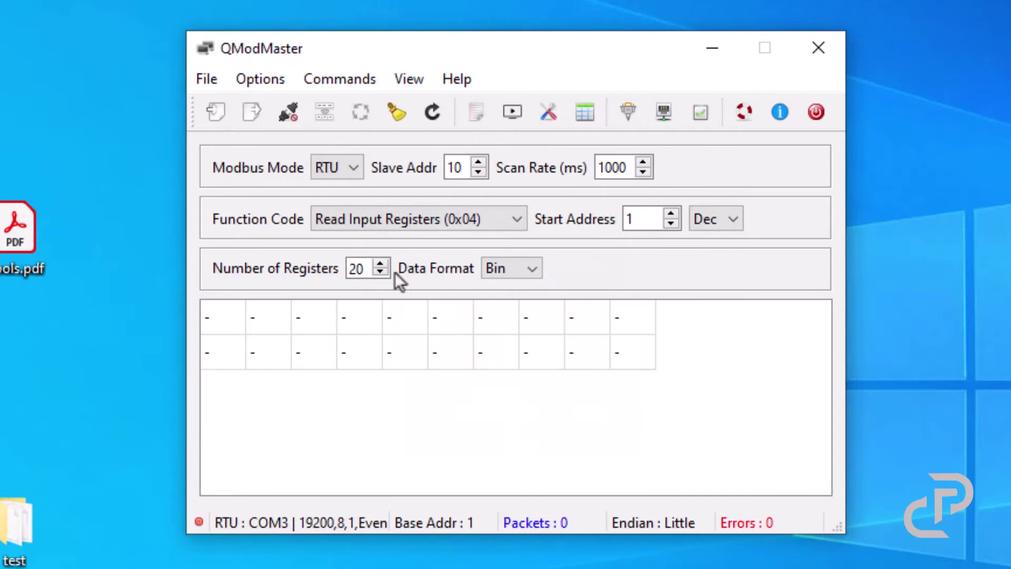
{"action": "key", "text": "ctrl+c"}
{"action": "left_click", "coordinate": [478, 172]}
{"action": "left_click", "coordinate": [477, 172]}
{"action": "left_click", "coordinate": [324, 111]}
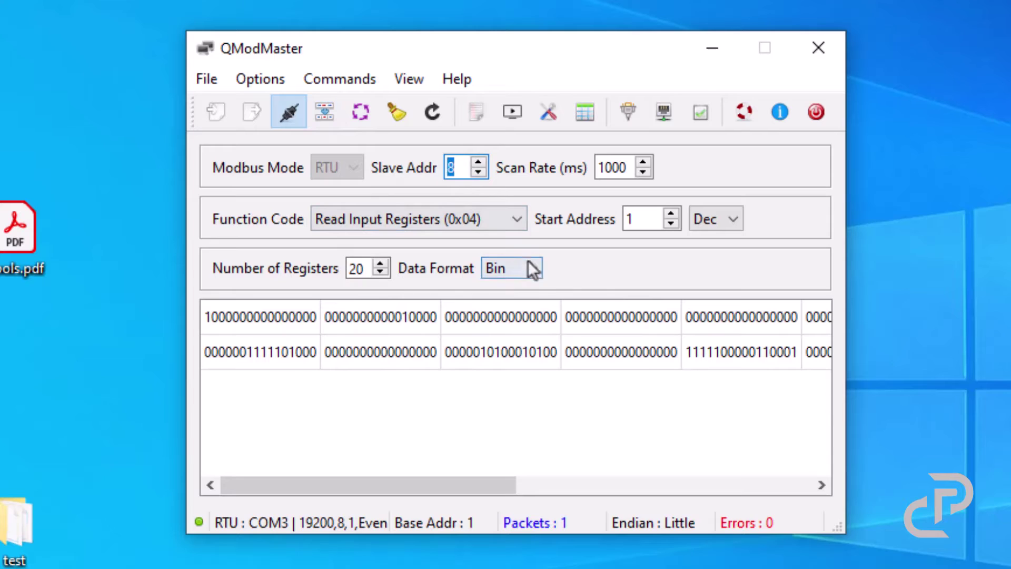
{"action": "left_click", "coordinate": [532, 272]}
{"action": "left_click", "coordinate": [525, 315]}
{"action": "left_click", "coordinate": [328, 110]}
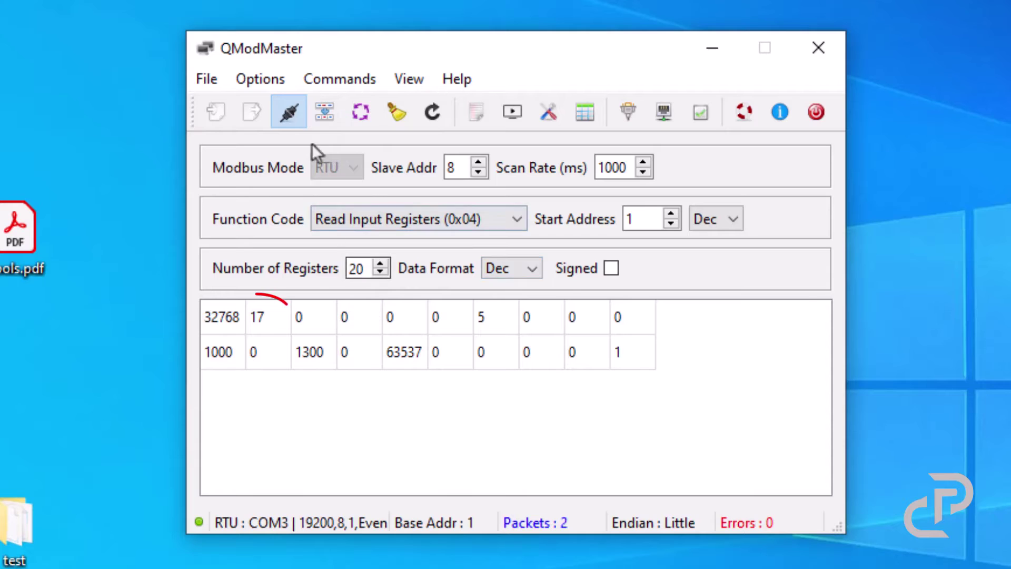
{"action": "left_click", "coordinate": [326, 109]}
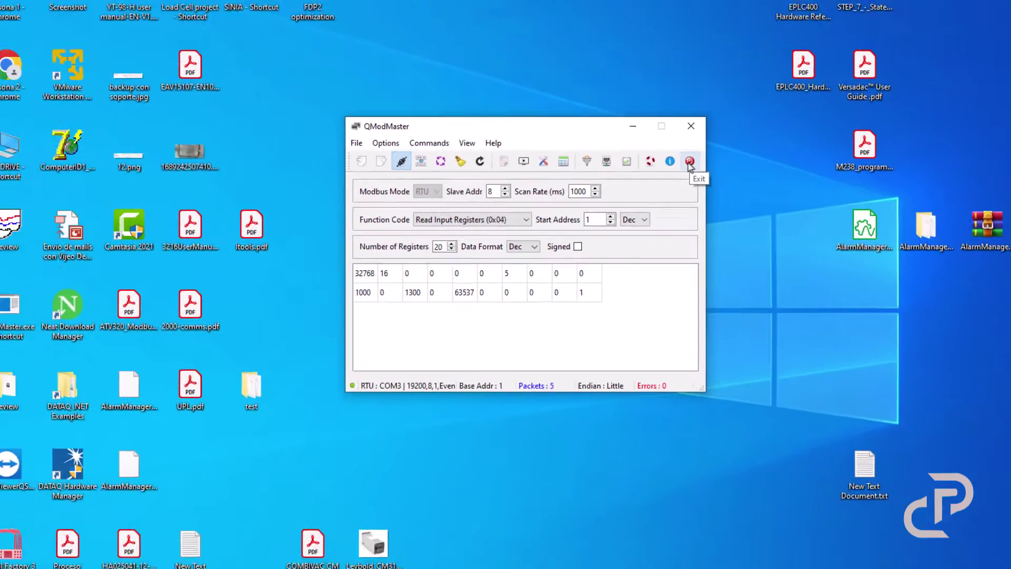
{"action": "left_click", "coordinate": [816, 112]}
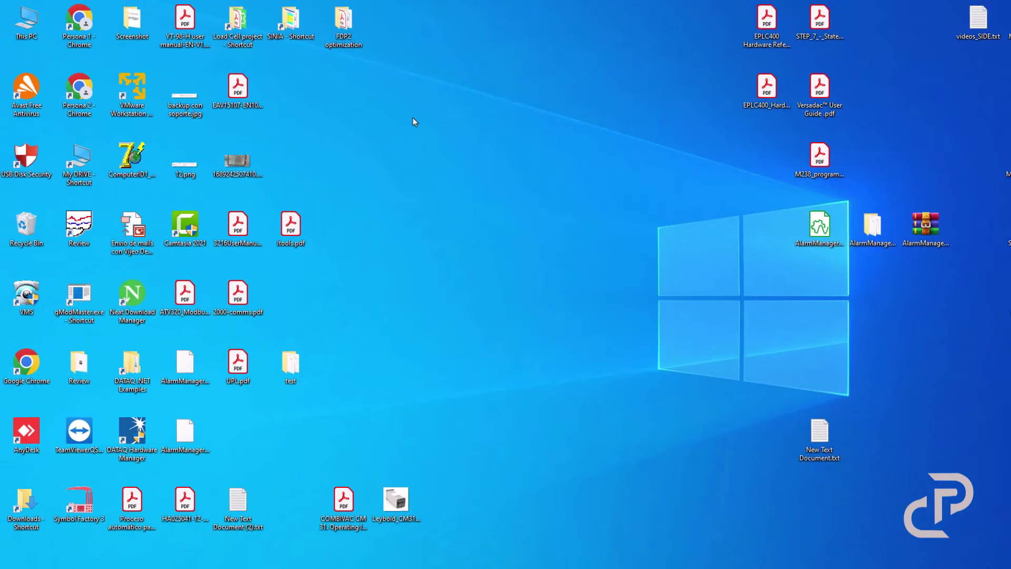
Find 'itools' in system search and launch the iTools (32-bit) configuration from Control Panel
{"action": "key", "text": "super"}
{"action": "type", "text": "itools"}
{"action": "key", "text": "Return"}
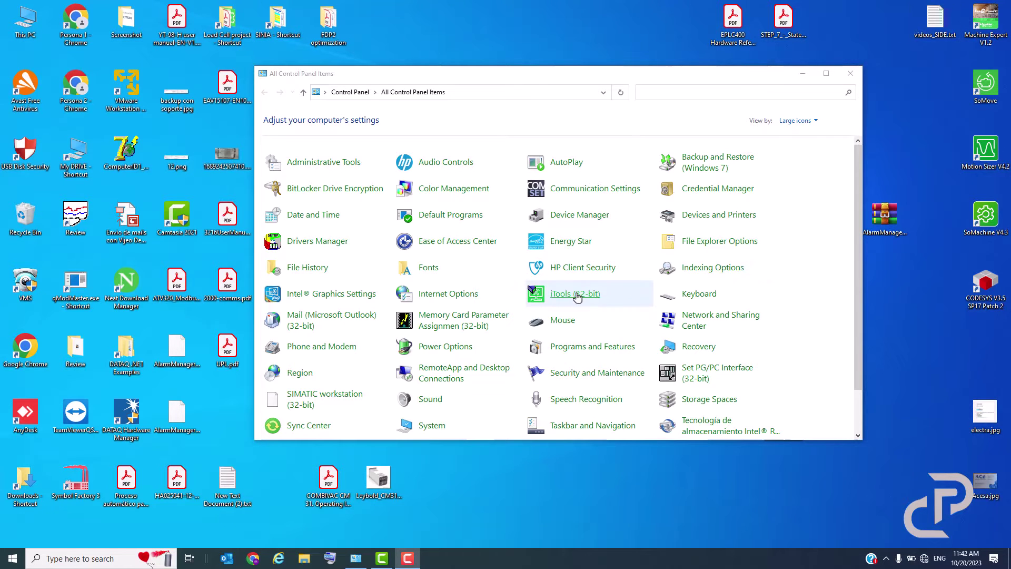
{"action": "double_click", "coordinate": [627, 293]}
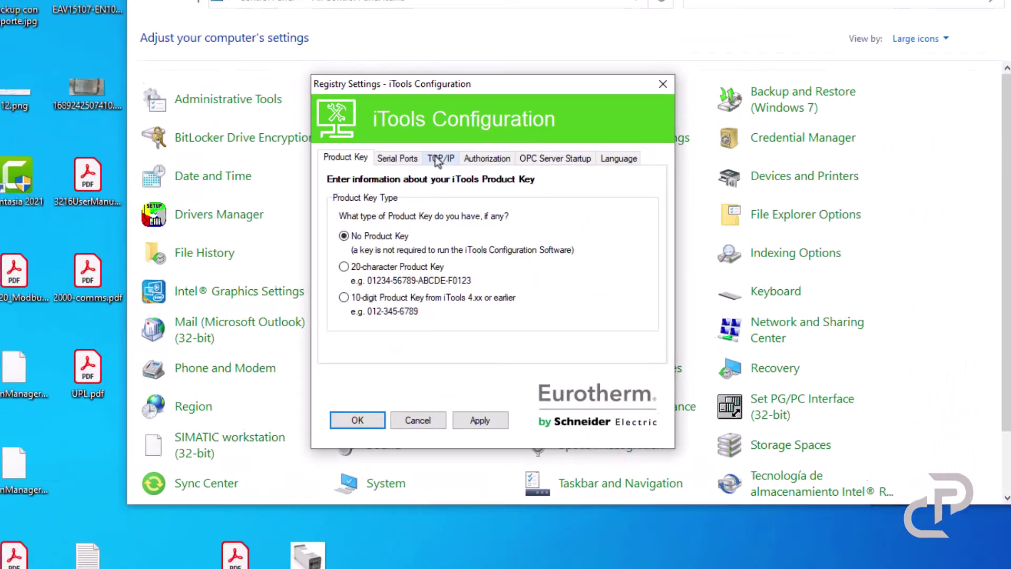
Confirm COM3 is enabled for MODBUS at 19200 baud with even parity
{"action": "left_click", "coordinate": [438, 202]}
{"action": "left_click", "coordinate": [430, 255]}
{"action": "left_click", "coordinate": [634, 346]}
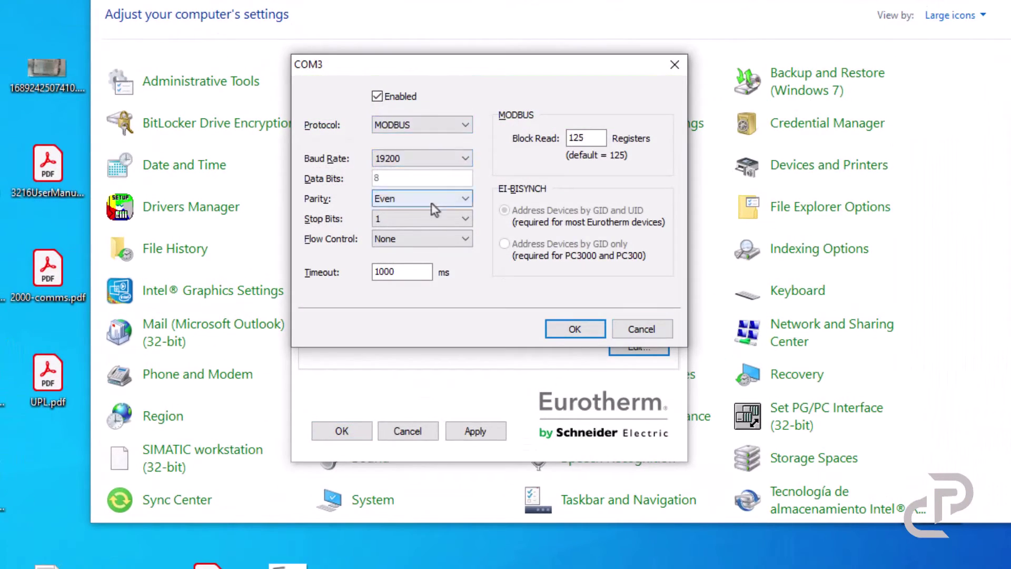
{"action": "left_click", "coordinate": [575, 328]}
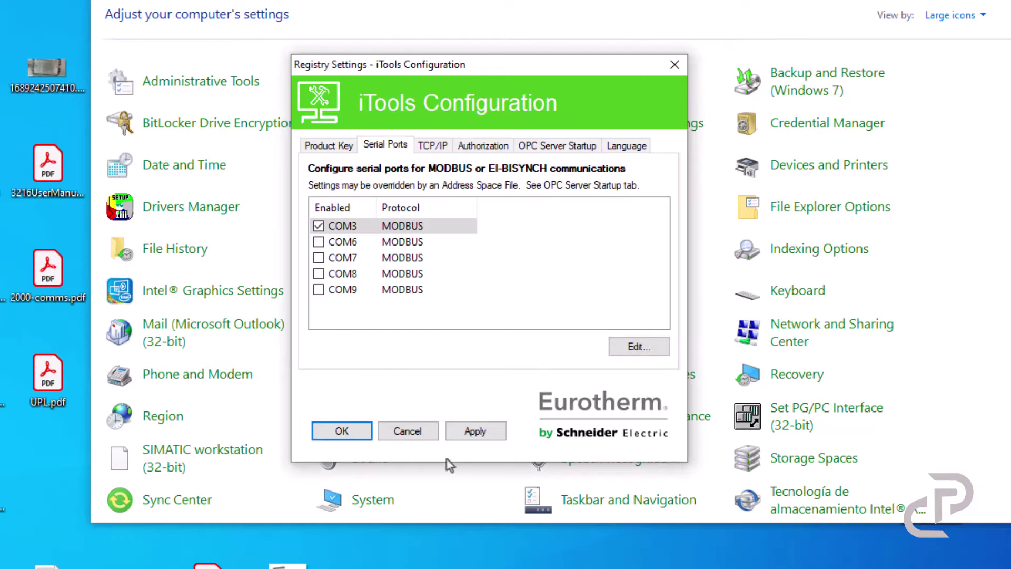
Review the TCP/IP, authorization, OPC and language settings, apply and close iTools Configuration
{"action": "left_click", "coordinate": [433, 146]}
{"action": "left_click", "coordinate": [484, 146]}
{"action": "left_click", "coordinate": [557, 146]}
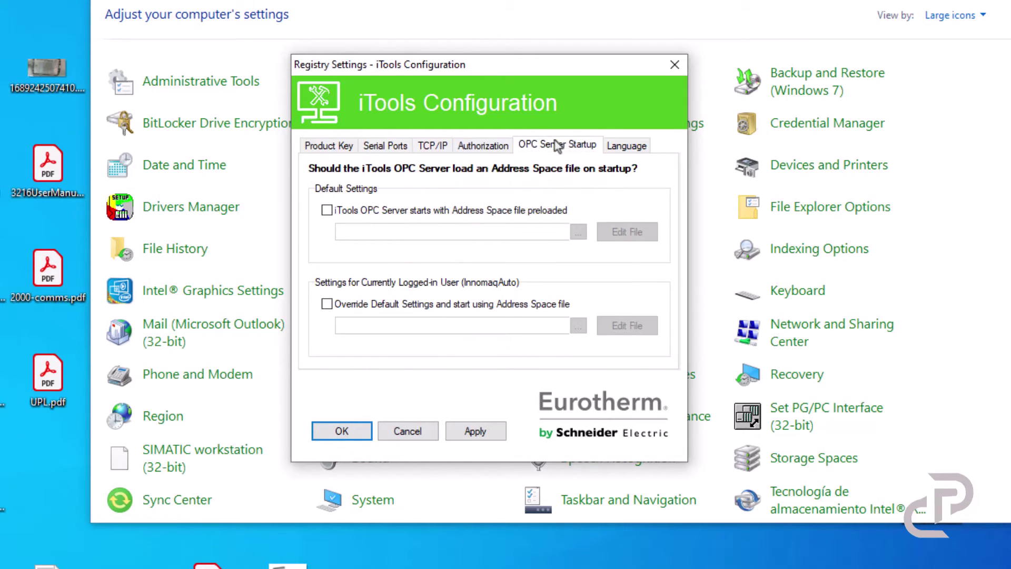
{"action": "left_click", "coordinate": [627, 145]}
{"action": "left_click", "coordinate": [475, 431]}
{"action": "left_click", "coordinate": [342, 431]}
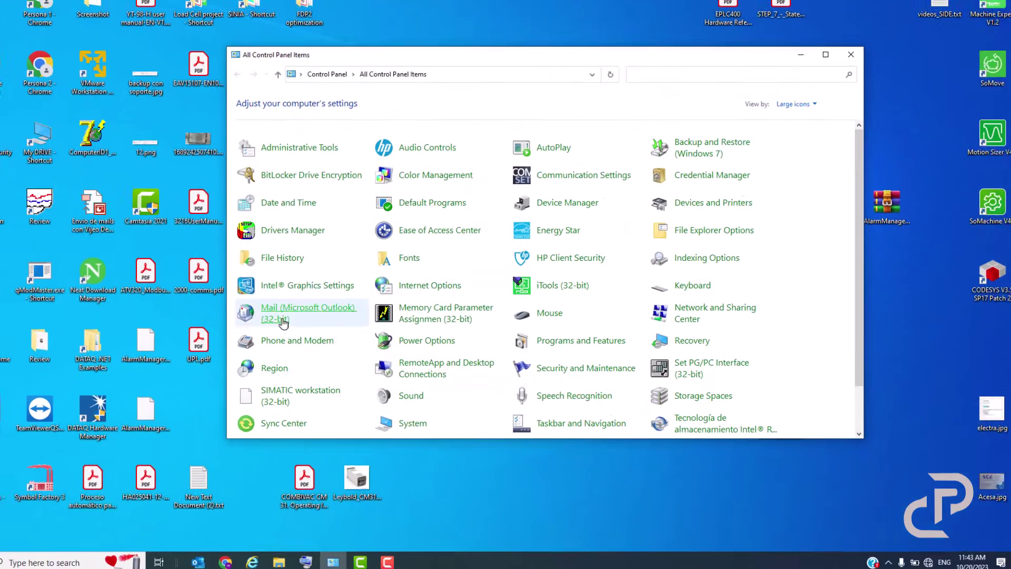
{"action": "left_click", "coordinate": [52, 562]}
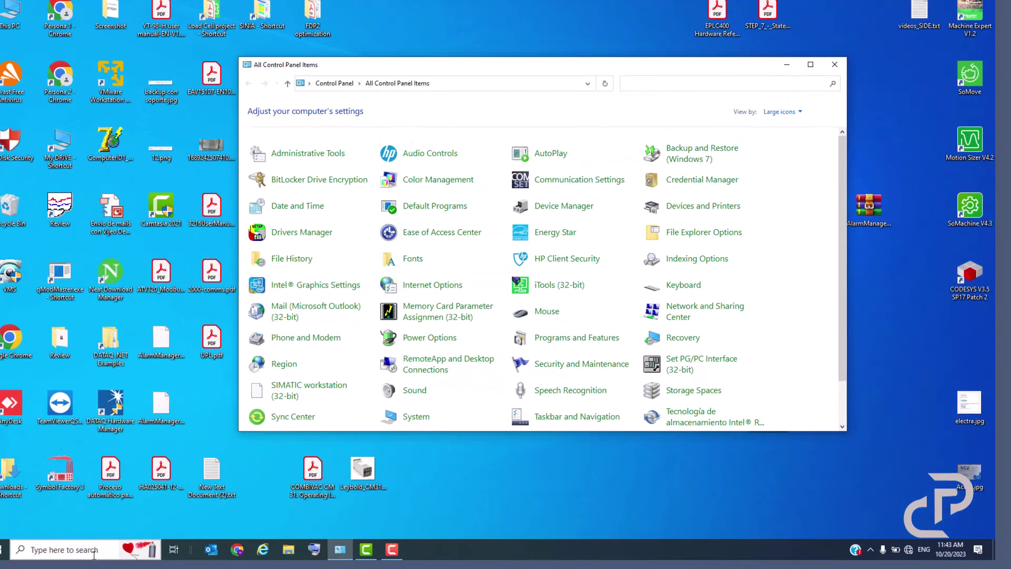
Launch iTools Engineering Studio via 'itoo' and scan to find the 2416 at COM3.ID008
{"action": "type", "text": "itoo"}
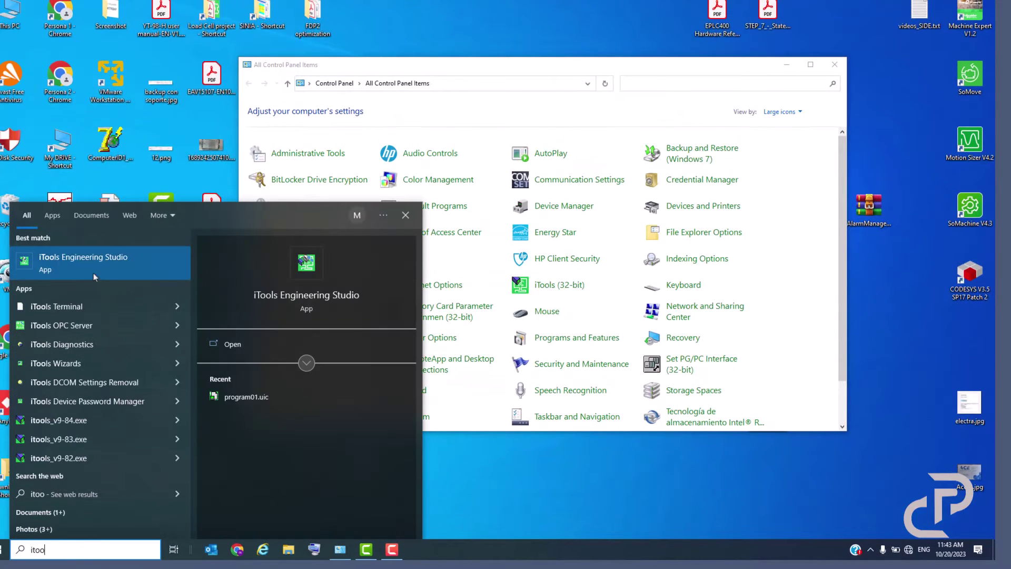
{"action": "left_click", "coordinate": [93, 273]}
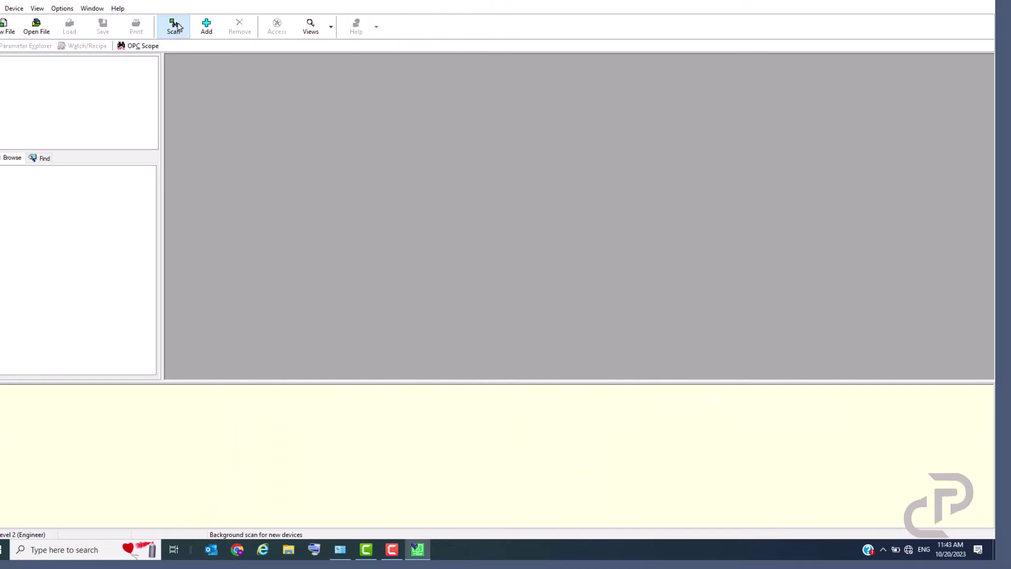
{"action": "left_click", "coordinate": [173, 26]}
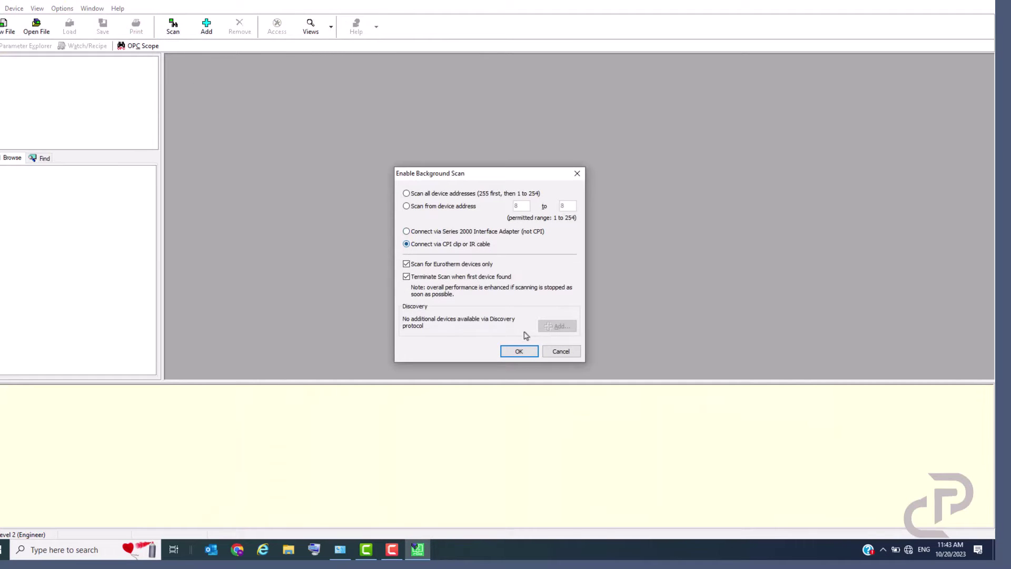
{"action": "left_click", "coordinate": [519, 351]}
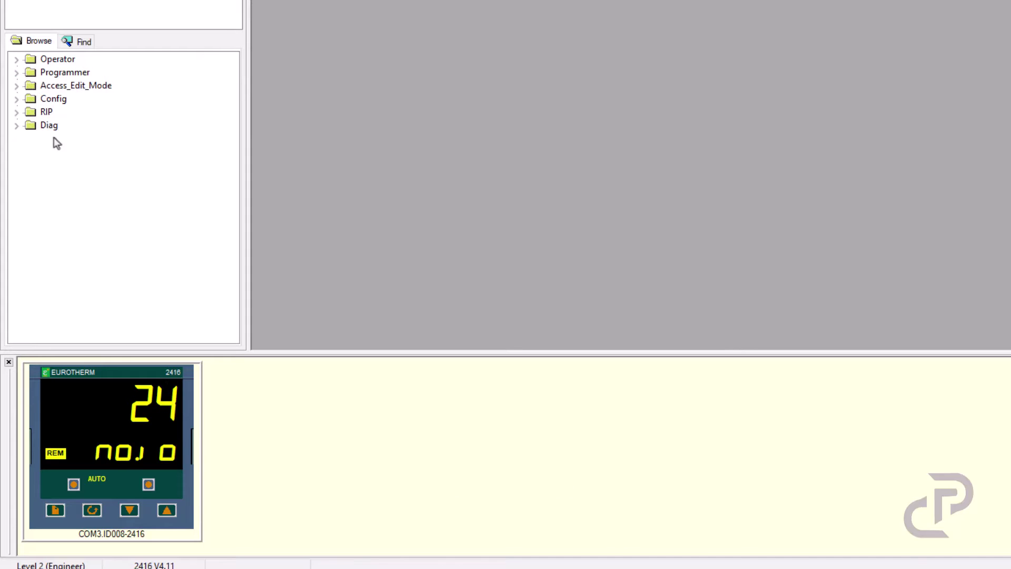
Expand Operator > MAIN and inspect the PV value without changing it
{"action": "left_click", "coordinate": [17, 59]}
{"action": "left_click", "coordinate": [31, 73]}
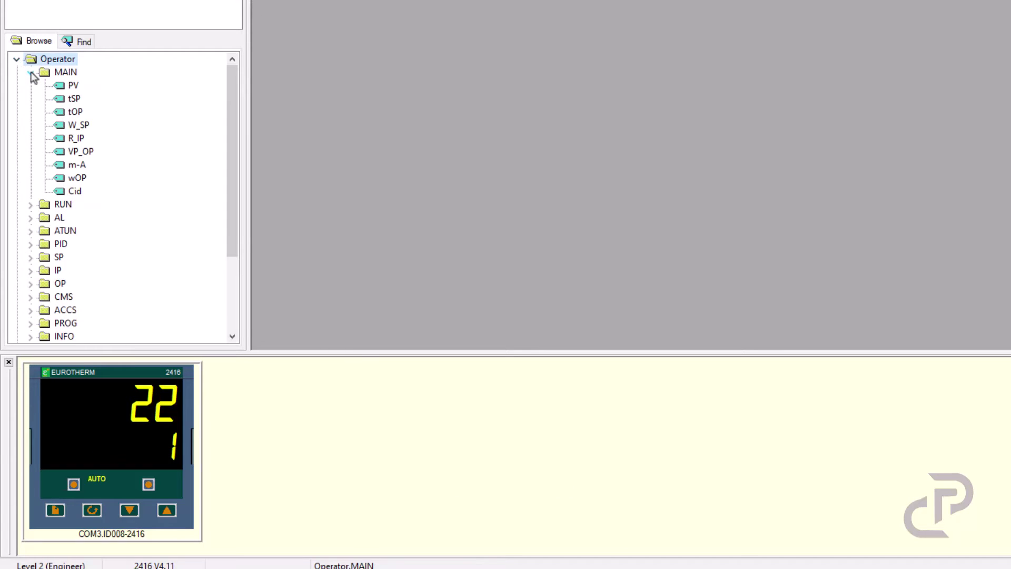
{"action": "left_click", "coordinate": [73, 87]}
{"action": "double_click", "coordinate": [72, 88]}
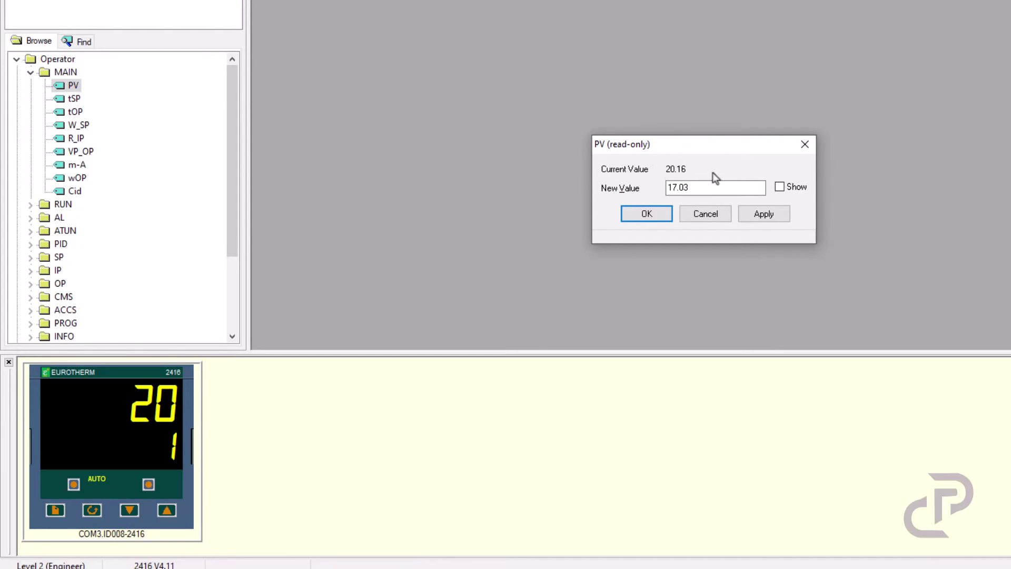
{"action": "left_click", "coordinate": [723, 219]}
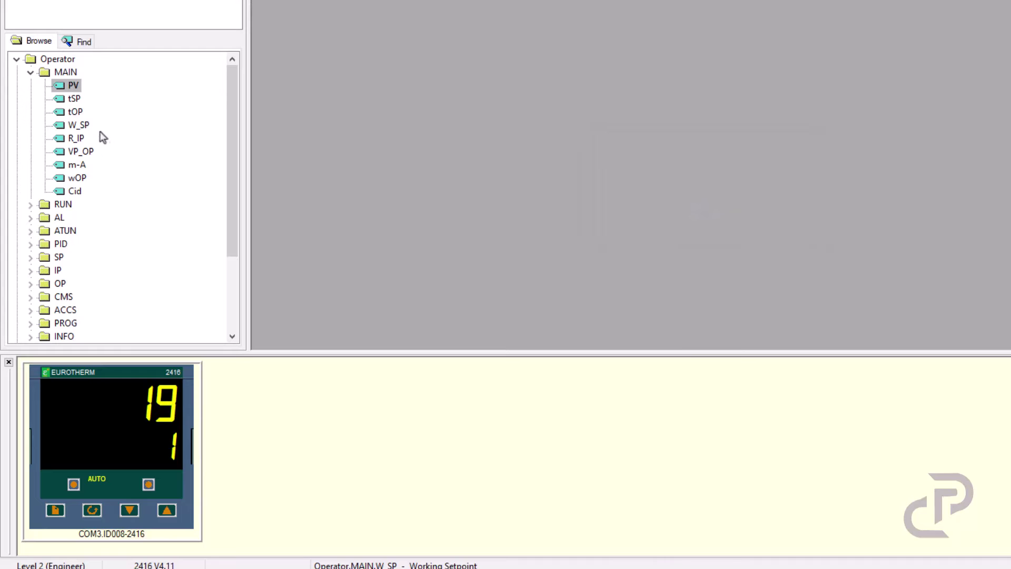
Set the target setpoint tSP to 10, then expand and collapse the RUN folder
{"action": "left_click", "coordinate": [71, 100]}
{"action": "double_click", "coordinate": [71, 99]}
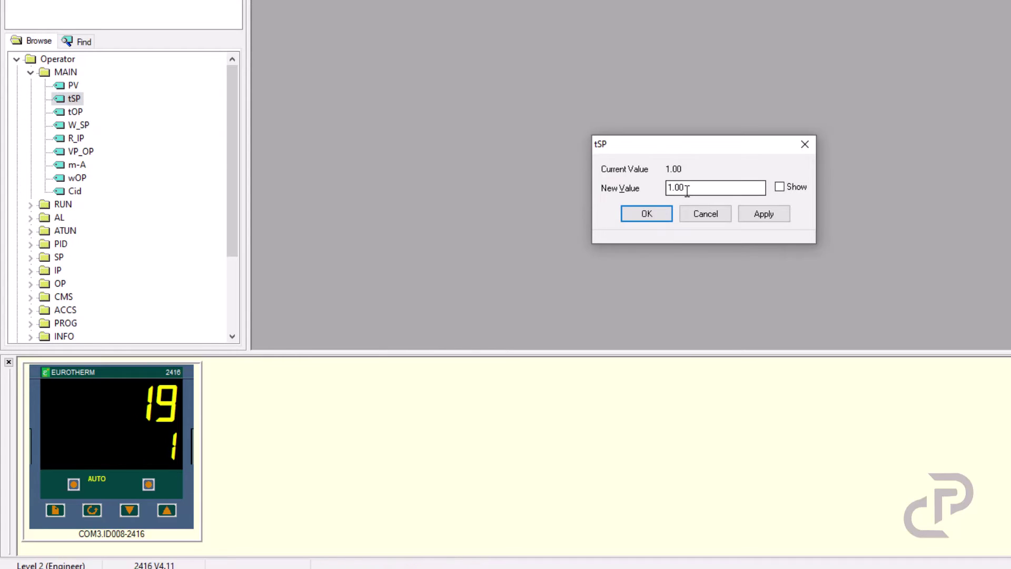
{"action": "type", "text": "10"}
{"action": "left_click", "coordinate": [763, 214]}
{"action": "left_click", "coordinate": [647, 213]}
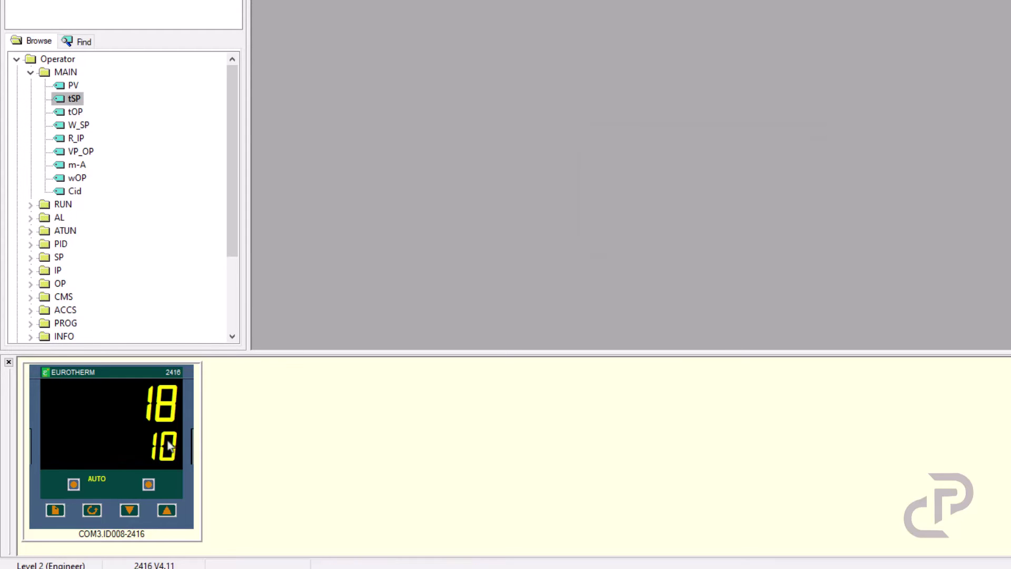
{"action": "left_click_drag", "start_coordinate": [227, 135], "coordinate": [232, 187]}
{"action": "left_click", "coordinate": [30, 125]}
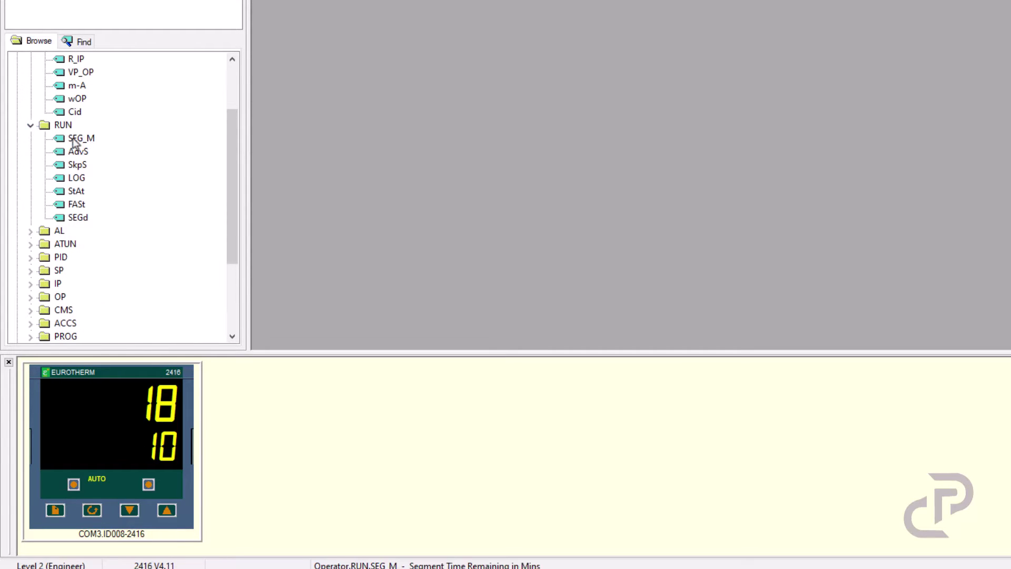
{"action": "left_click", "coordinate": [30, 126]}
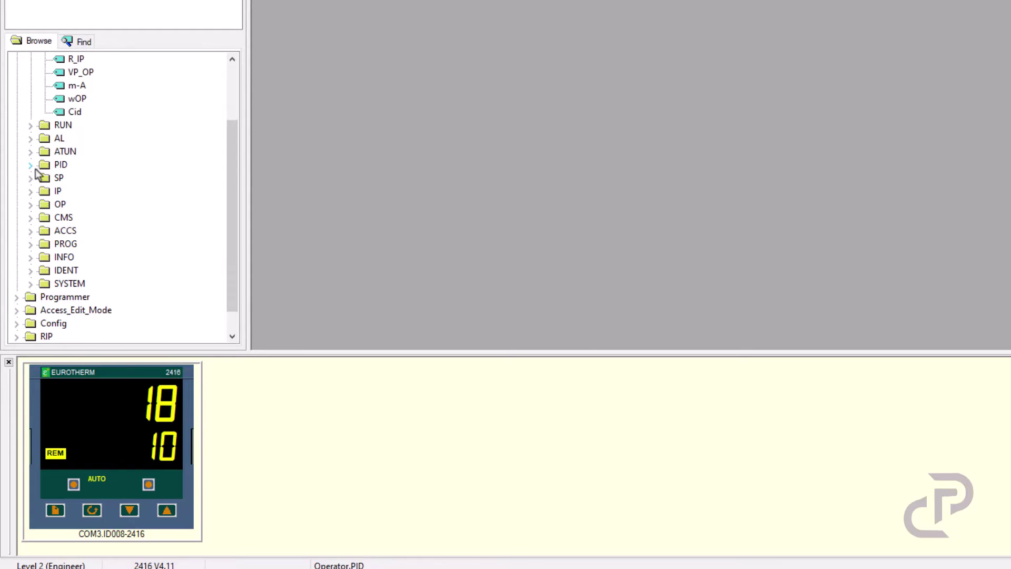
Expand the Config branch and its HA comms group in the parameter tree
{"action": "scroll", "coordinate": [63, 279], "scroll_direction": "down", "scroll_amount": 1}
{"action": "left_click", "coordinate": [16, 271]}
{"action": "left_click", "coordinate": [17, 271]}
{"action": "left_click", "coordinate": [16, 296]}
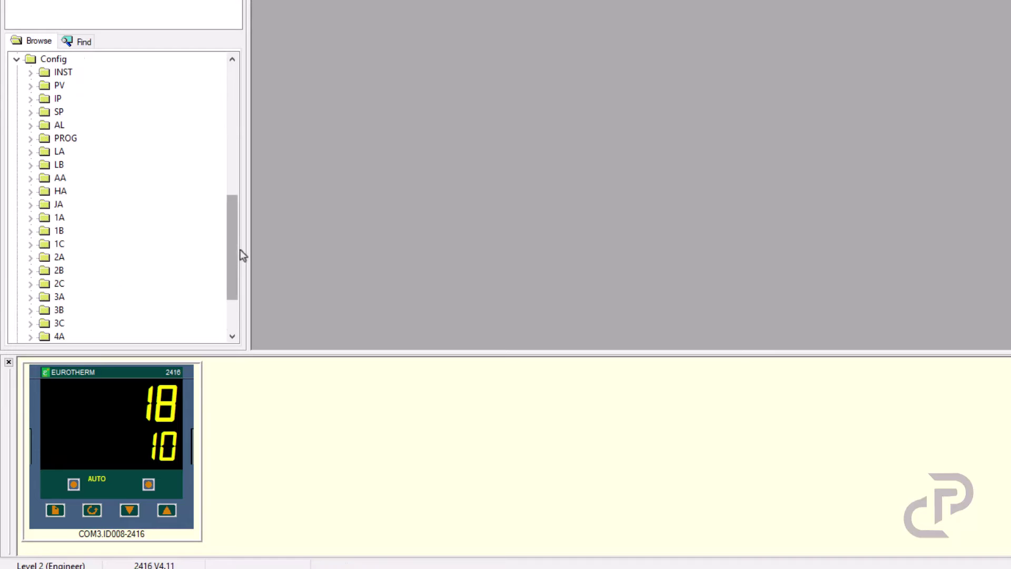
{"action": "mouse_move", "coordinate": [233, 258]}
{"action": "left_mouse_down"}
{"action": "mouse_move", "coordinate": [230, 281]}
{"action": "mouse_move", "coordinate": [232, 239]}
{"action": "left_mouse_up"}
{"action": "left_click", "coordinate": [30, 218]}
View the HA group's FX and comms id parameter values
{"action": "left_click", "coordinate": [74, 192]}
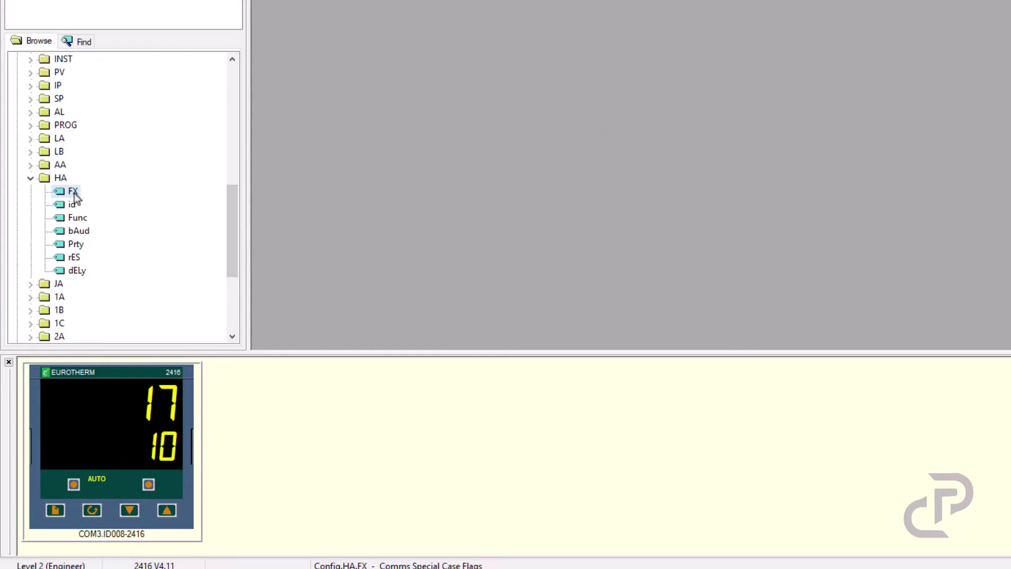
{"action": "double_click", "coordinate": [74, 193]}
{"action": "left_click", "coordinate": [804, 143]}
{"action": "left_click", "coordinate": [62, 207]}
{"action": "double_click", "coordinate": [62, 207]}
{"action": "left_click_drag", "start_coordinate": [717, 147], "coordinate": [536, 161]}
{"action": "left_click", "coordinate": [617, 157]}
Check Func is MOD, bAud is 19.20 and Prty is EVEN, leaving each unchanged
{"action": "left_click", "coordinate": [78, 217]}
{"action": "double_click", "coordinate": [78, 217]}
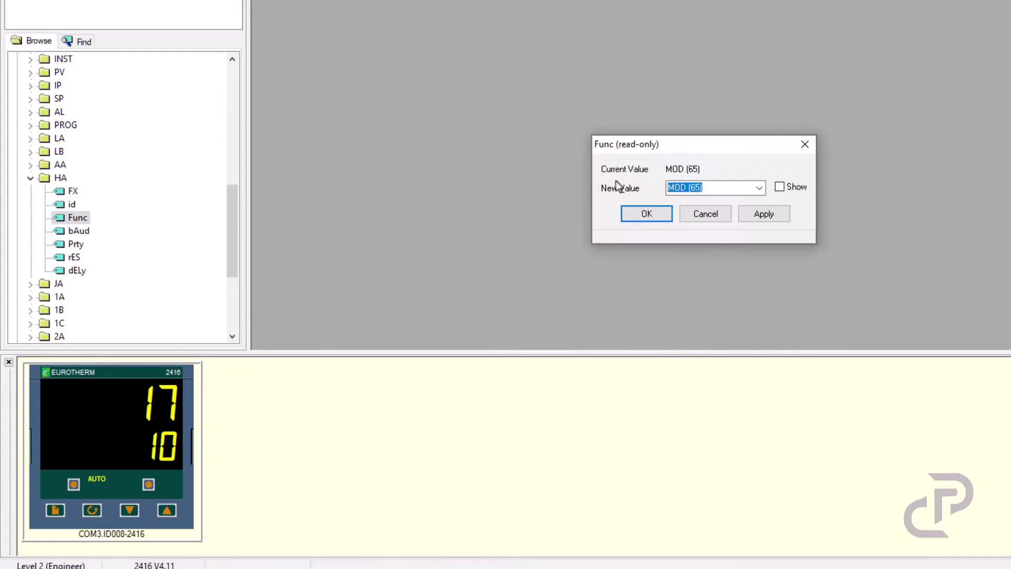
{"action": "left_click", "coordinate": [759, 188]}
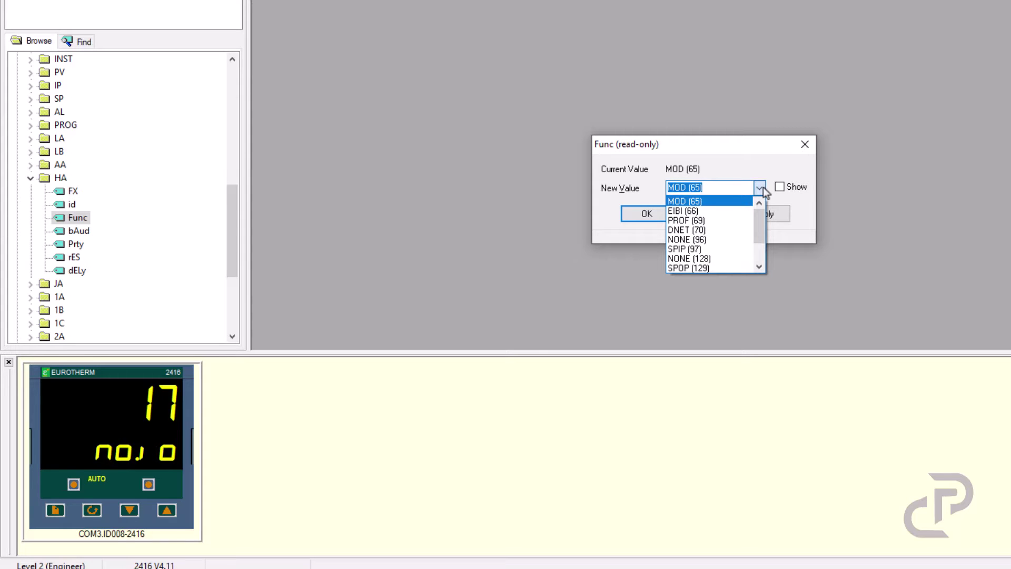
{"action": "left_click", "coordinate": [804, 152]}
{"action": "left_click", "coordinate": [804, 152]}
{"action": "double_click", "coordinate": [79, 231]}
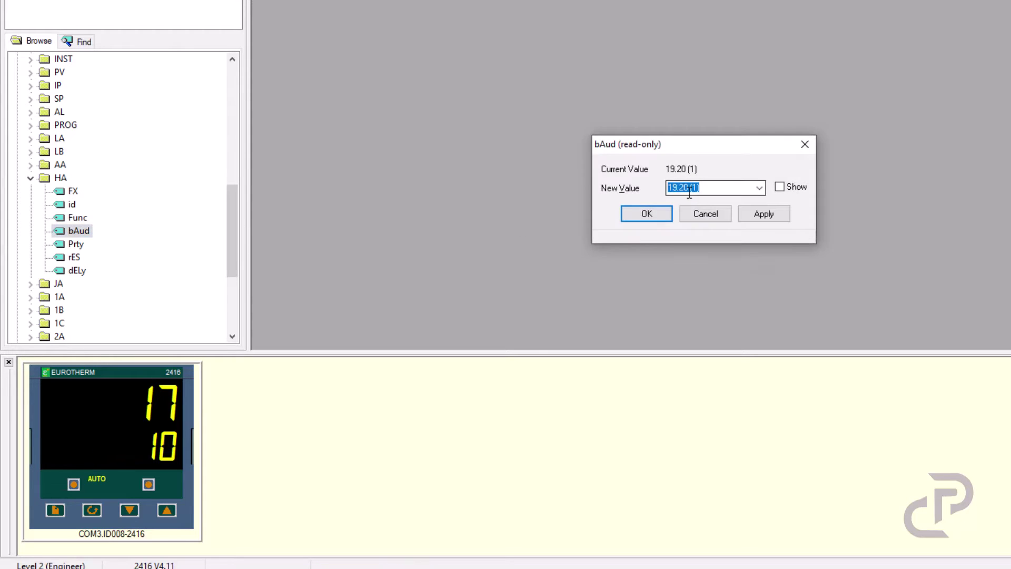
{"action": "left_click", "coordinate": [805, 150]}
{"action": "double_click", "coordinate": [76, 244]}
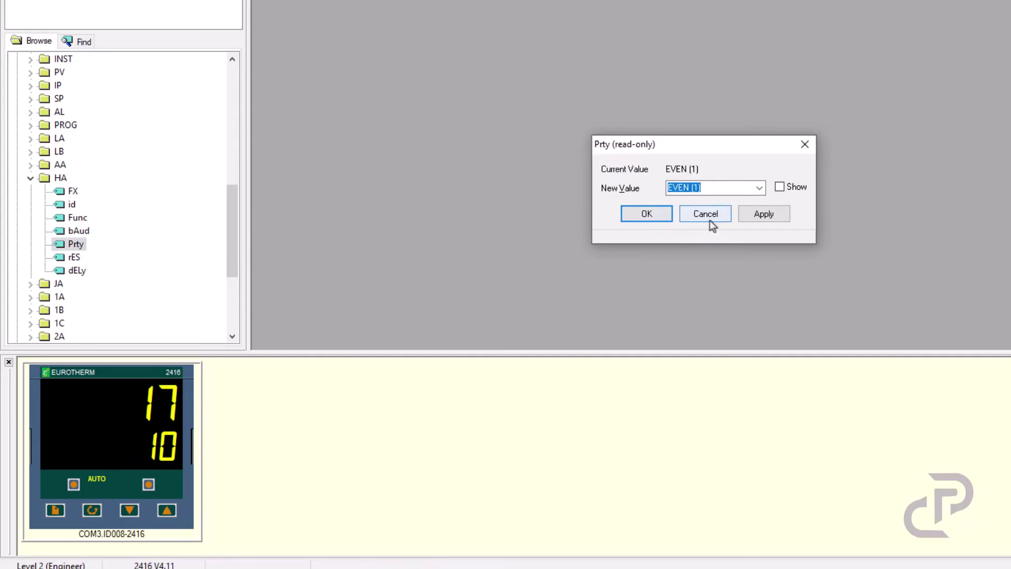
{"action": "key", "text": "Escape"}
Collapse the Config branch and switch the controller display to show °C
{"action": "left_click_drag", "start_coordinate": [232, 255], "coordinate": [123, 173]}
{"action": "scroll", "coordinate": [55, 169], "scroll_direction": "up", "scroll_amount": 2}
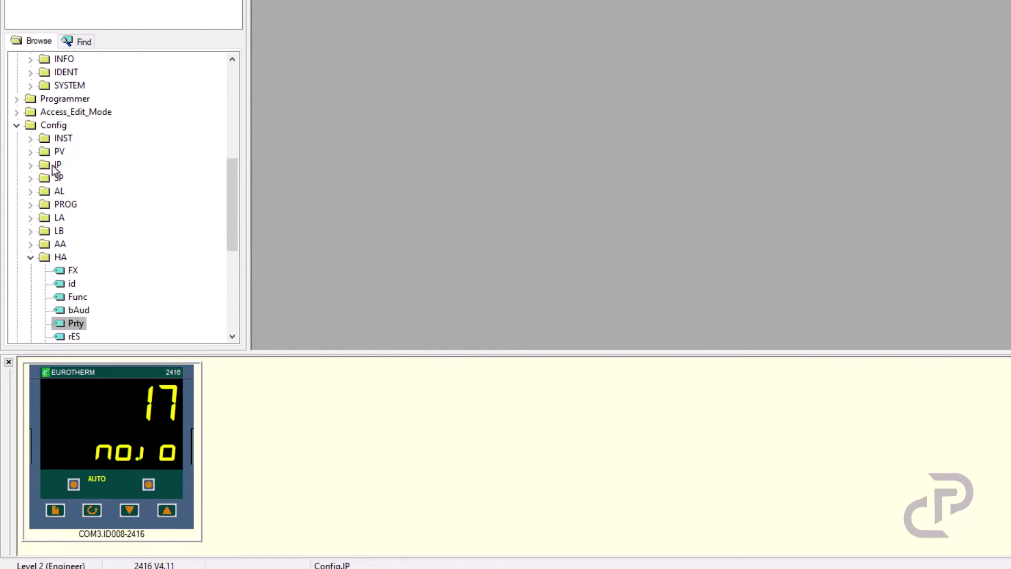
{"action": "left_click", "coordinate": [16, 126]}
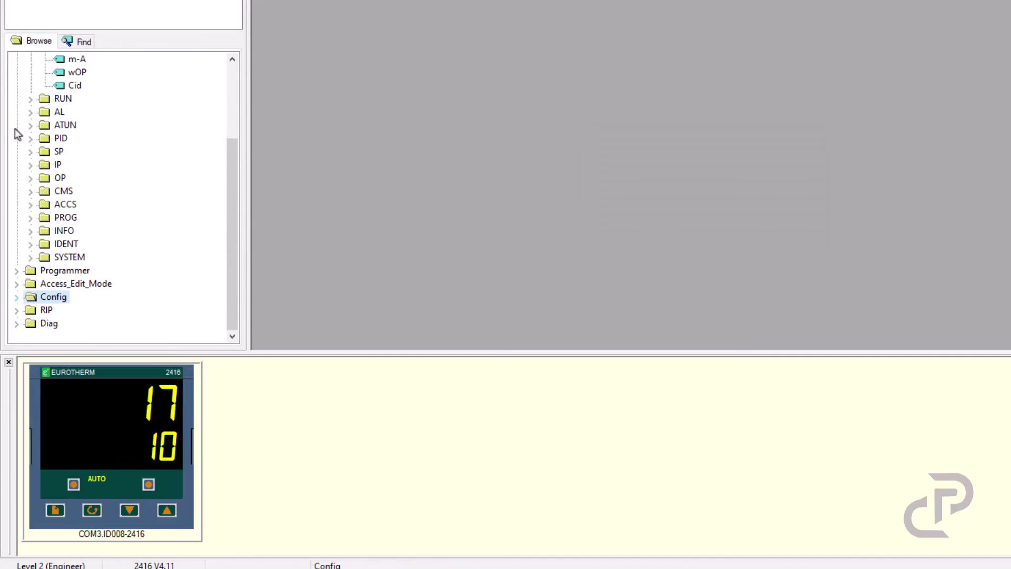
{"action": "left_click", "coordinate": [55, 510]}
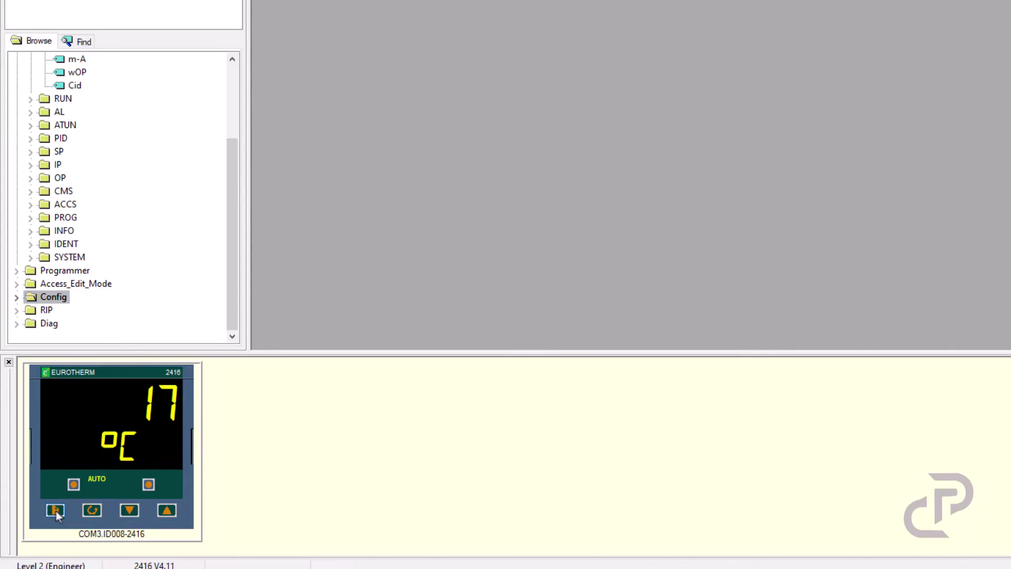
Page to the ACCS list, enter the access code and go to configuration level
{"action": "left_click", "coordinate": [55, 510]}
{"action": "left_click", "coordinate": [55, 511]}
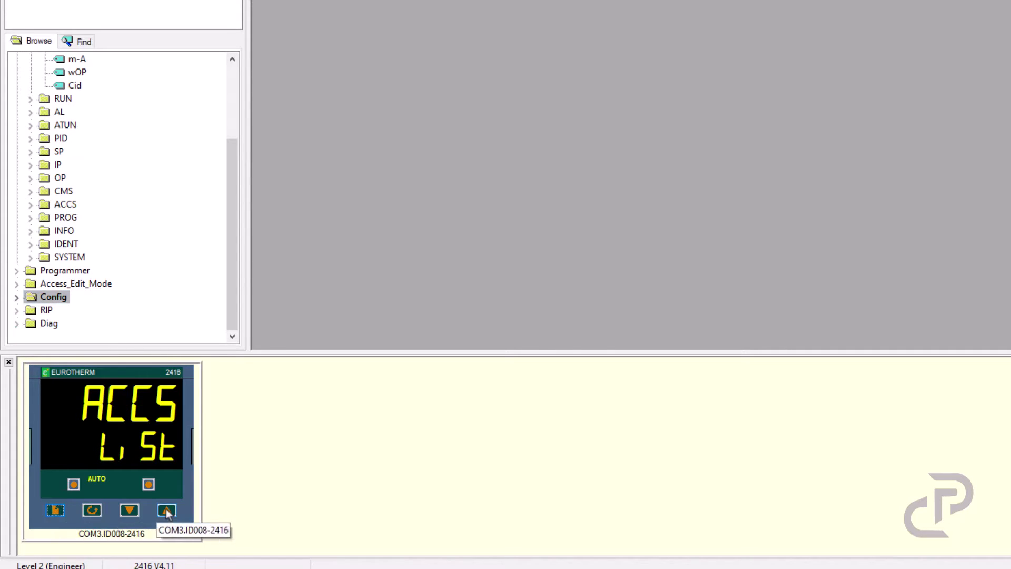
{"action": "left_click", "coordinate": [92, 510]}
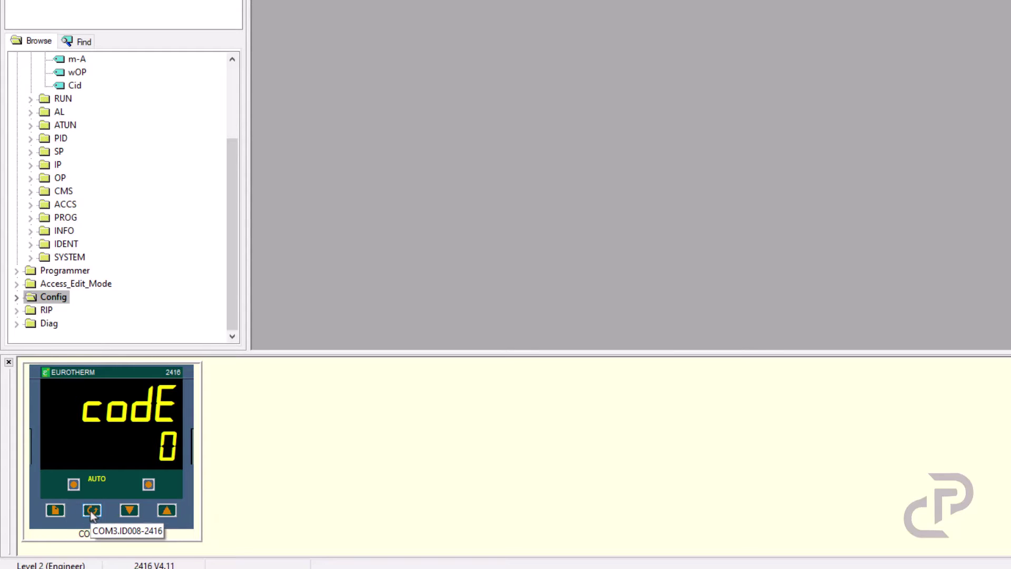
{"action": "left_click", "coordinate": [167, 511]}
{"action": "left_click", "coordinate": [92, 510]}
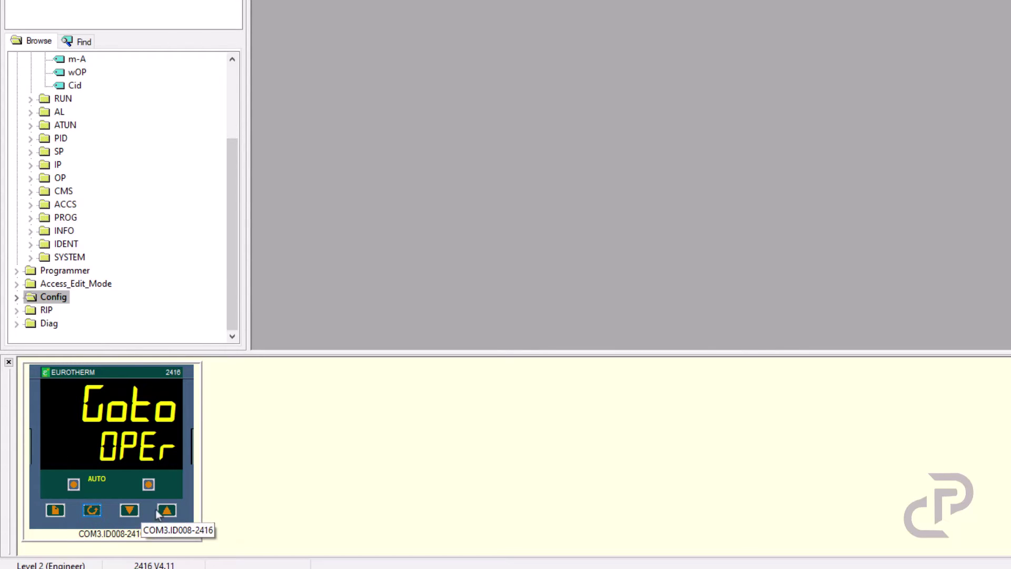
{"action": "left_click", "coordinate": [167, 510]}
{"action": "left_click", "coordinate": [167, 510]}
{"action": "left_click", "coordinate": [95, 510]}
{"action": "left_click", "coordinate": [58, 513]}
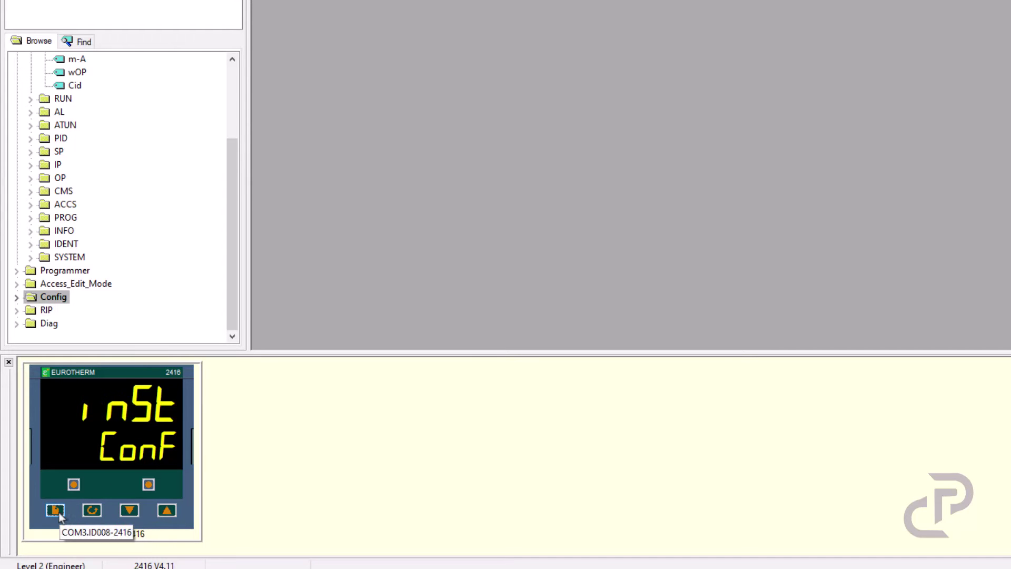
Step through HA comms configuration: id, function, baud, parity, resolution and response delay
{"action": "left_click", "coordinate": [58, 512]}
{"action": "left_click", "coordinate": [58, 512]}
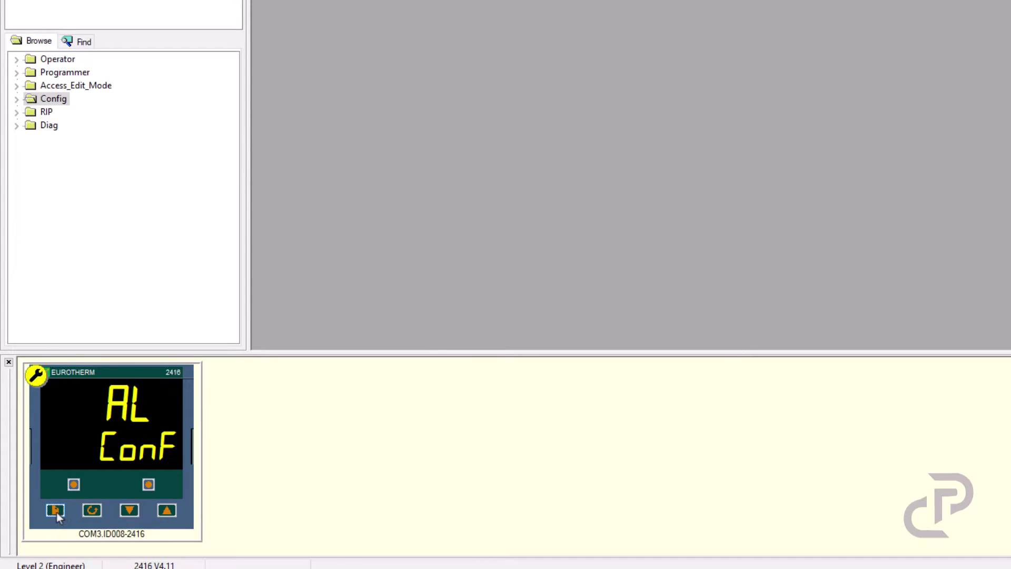
{"action": "left_click", "coordinate": [56, 512]}
{"action": "left_click", "coordinate": [93, 510]}
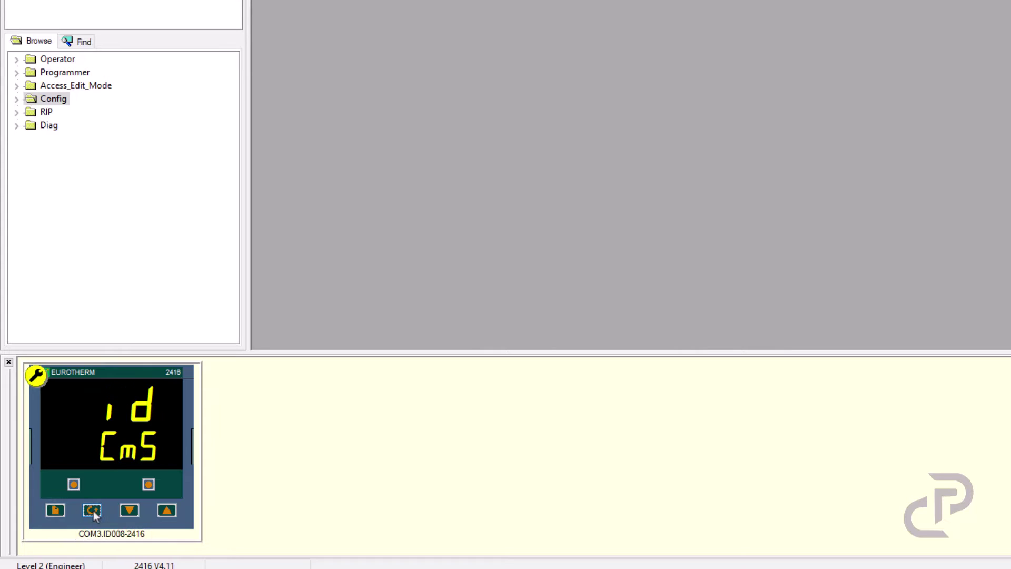
{"action": "left_click", "coordinate": [93, 511]}
{"action": "left_click", "coordinate": [93, 511]}
{"action": "left_click", "coordinate": [93, 511]}
{"action": "left_click", "coordinate": [93, 511]}
{"action": "left_click", "coordinate": [93, 511]}
{"action": "left_click", "coordinate": [93, 511]}
Page through the remaining configuration lists to the Exit prompt and choose YES
{"action": "left_click", "coordinate": [55, 510]}
{"action": "left_click", "coordinate": [56, 510]}
{"action": "left_click", "coordinate": [56, 511]}
{"action": "left_click", "coordinate": [56, 510]}
{"action": "left_click", "coordinate": [55, 510]}
{"action": "left_click", "coordinate": [56, 511]}
{"action": "left_click", "coordinate": [55, 511]}
{"action": "left_click", "coordinate": [55, 511]}
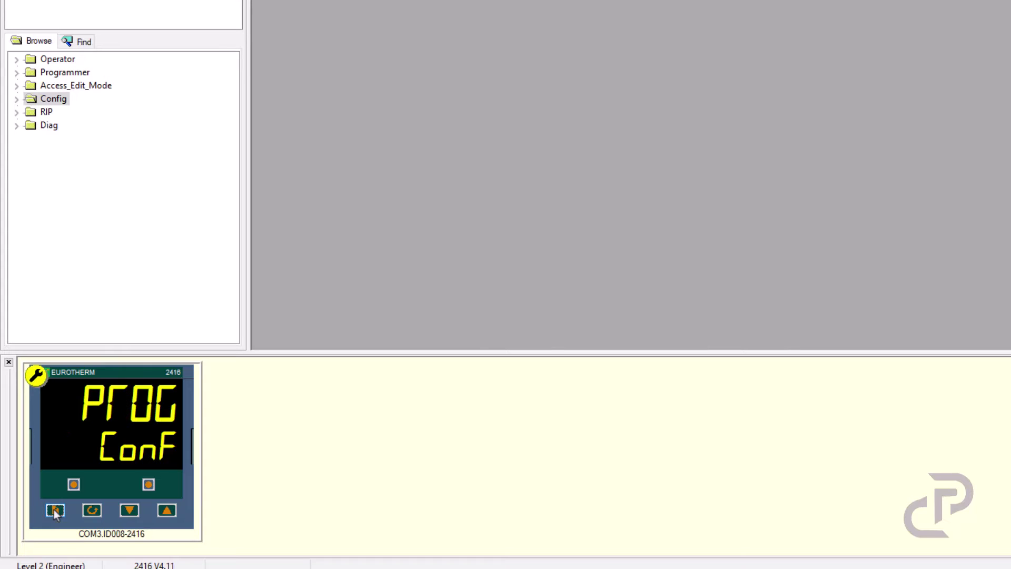
{"action": "left_click", "coordinate": [55, 511]}
{"action": "left_click", "coordinate": [56, 511]}
{"action": "left_click", "coordinate": [55, 510]}
{"action": "left_click", "coordinate": [56, 511]}
{"action": "left_click", "coordinate": [55, 510]}
{"action": "left_click", "coordinate": [55, 511]}
{"action": "left_click", "coordinate": [55, 511]}
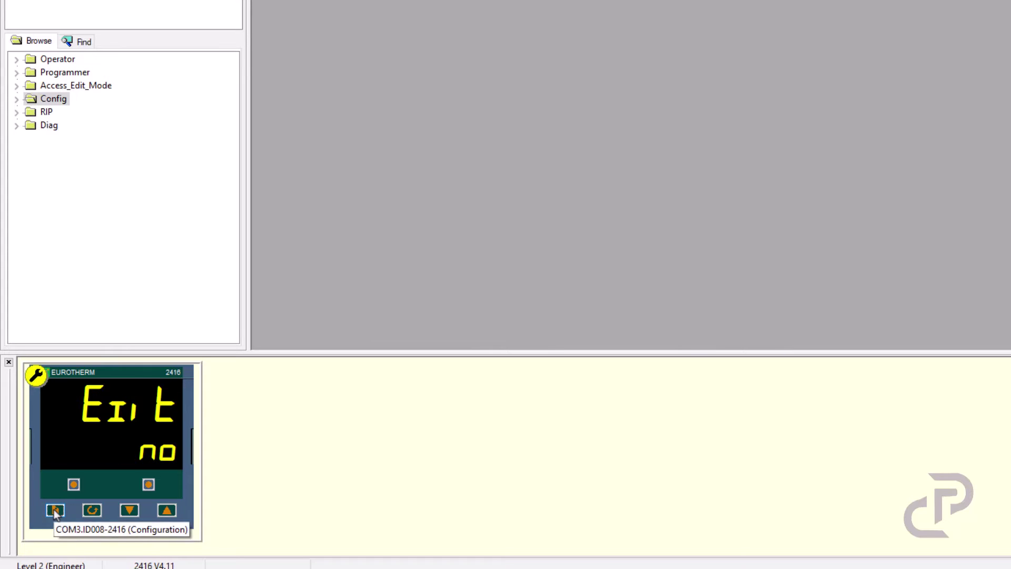
{"action": "left_click", "coordinate": [167, 511]}
Return to the operating display and page through run, program, alarm and autotune lists into the PID list
{"action": "left_click", "coordinate": [92, 511]}
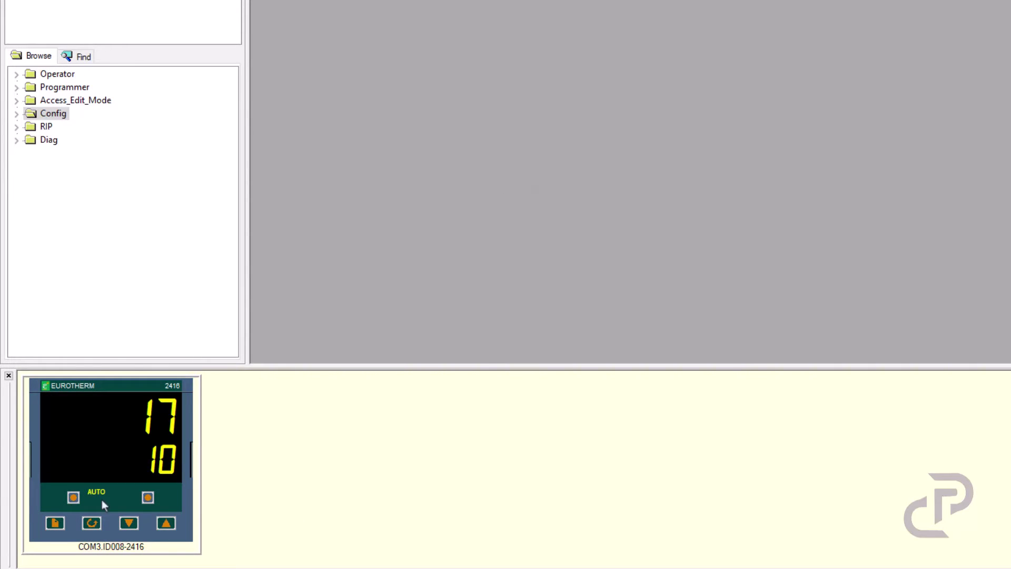
{"action": "left_click", "coordinate": [55, 526]}
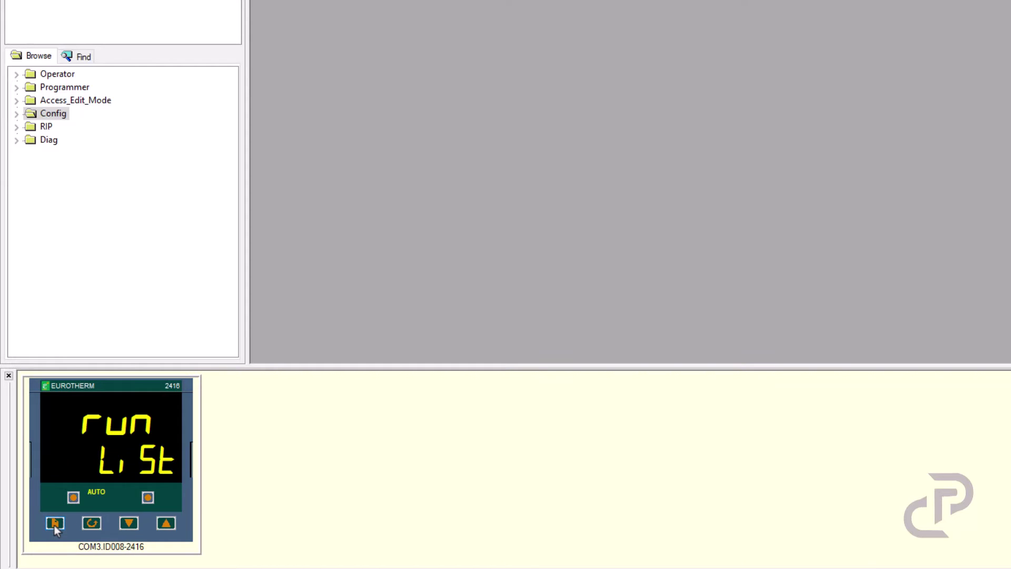
{"action": "left_click", "coordinate": [55, 525]}
{"action": "left_click", "coordinate": [55, 523]}
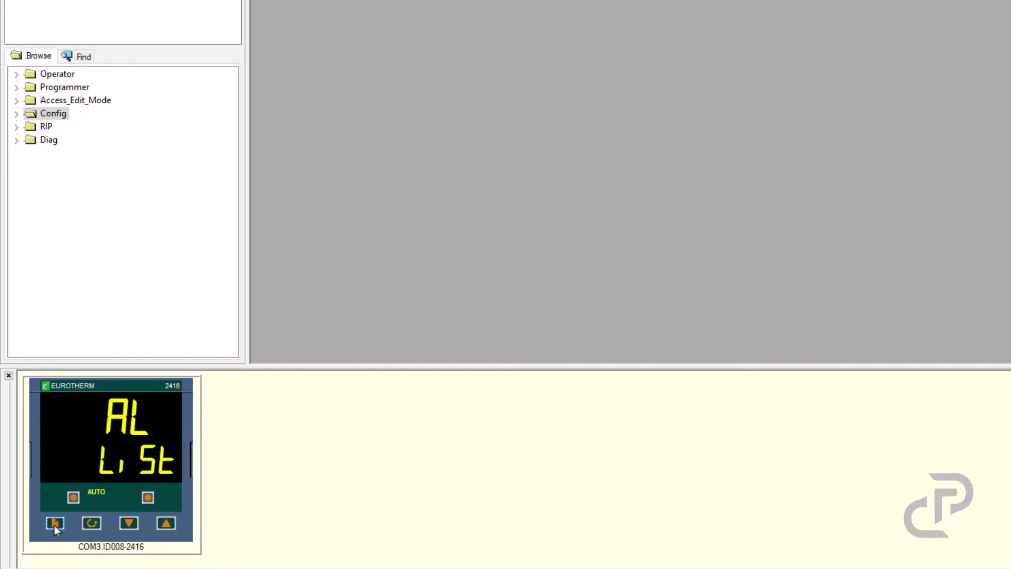
{"action": "left_click", "coordinate": [55, 526]}
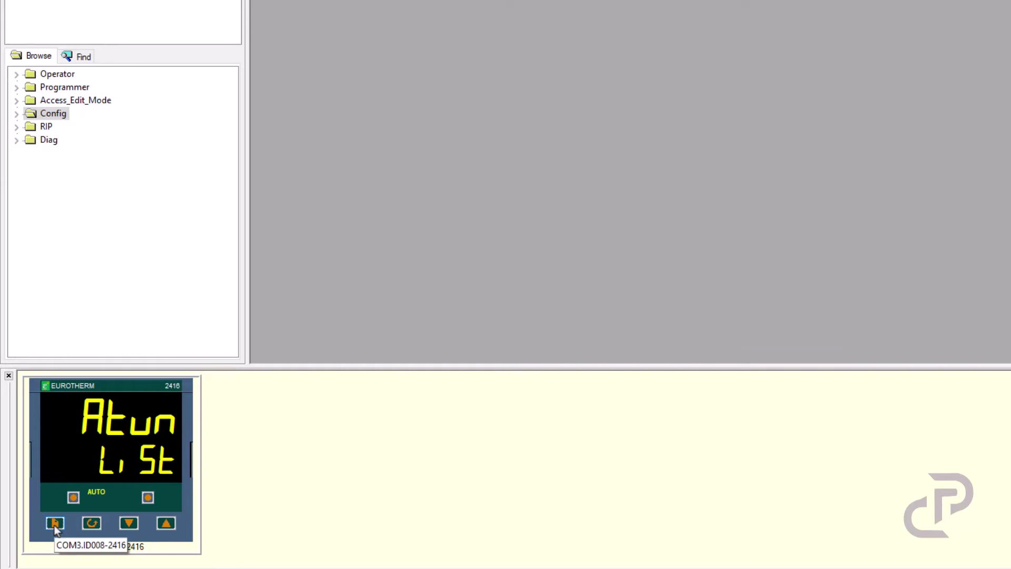
{"action": "left_click", "coordinate": [54, 525]}
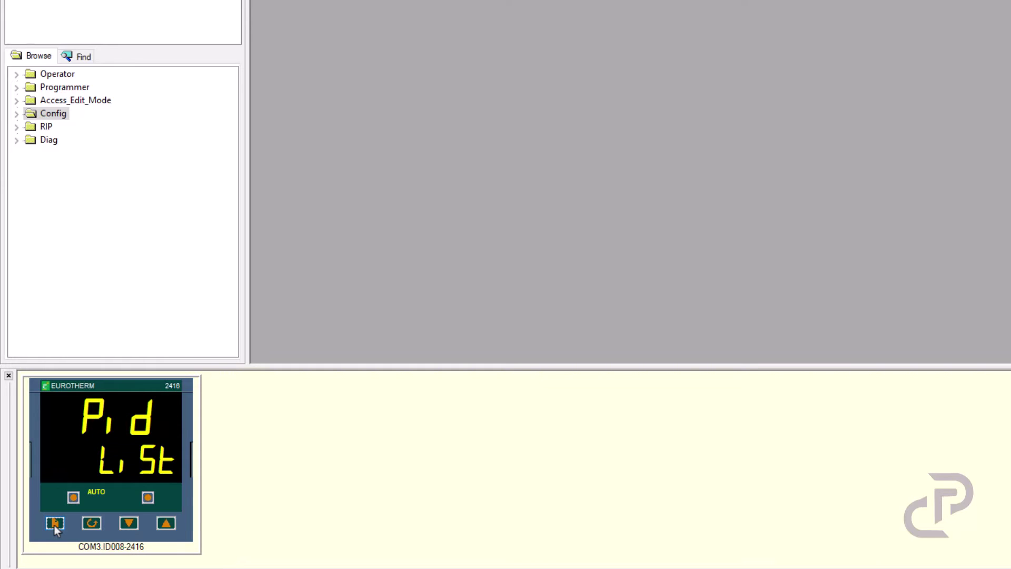
{"action": "left_click", "coordinate": [92, 524]}
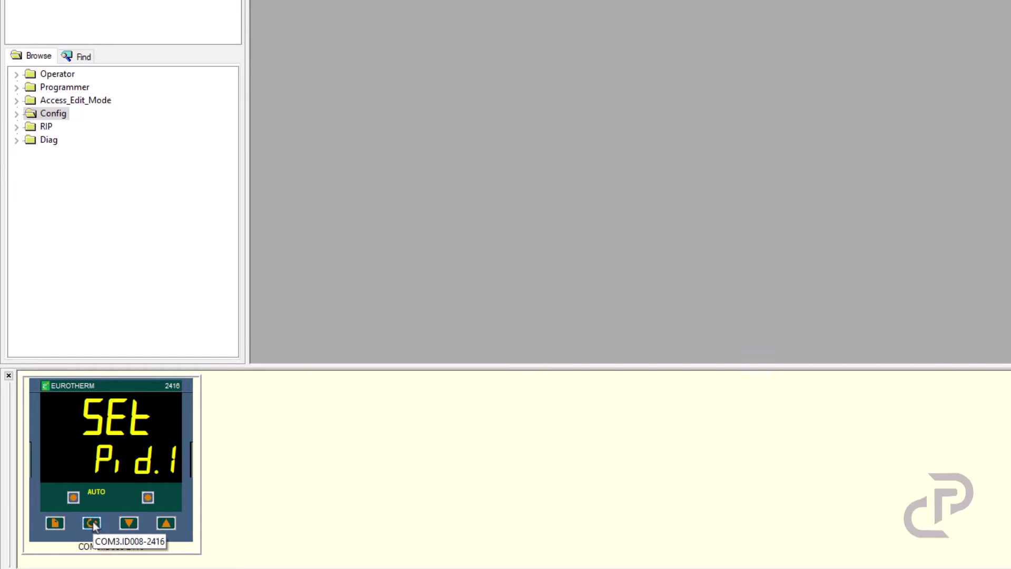
Set the proportional band to 8 and turn integral time on at about 120
{"action": "left_click", "coordinate": [93, 522]}
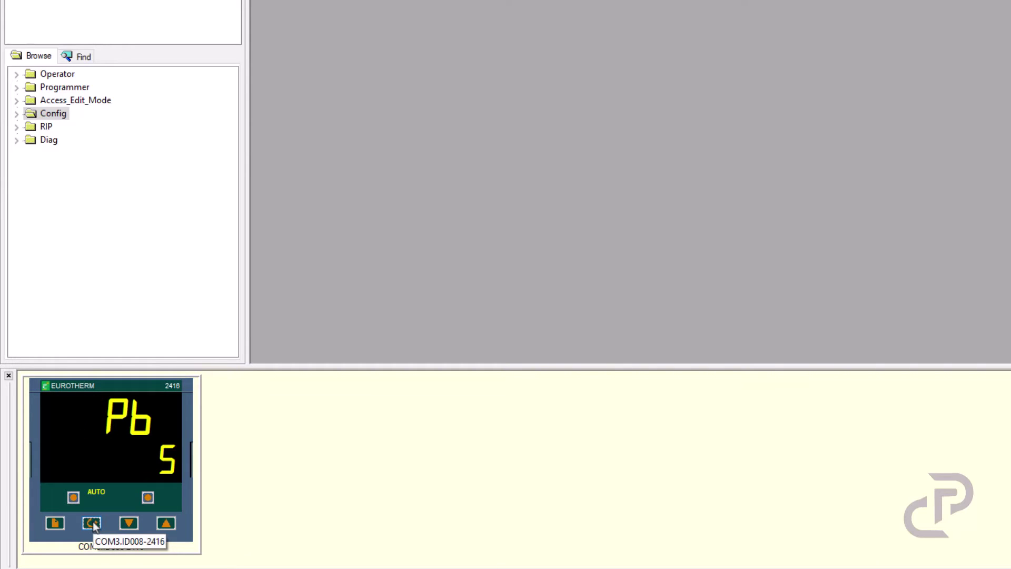
{"action": "left_click", "coordinate": [163, 524]}
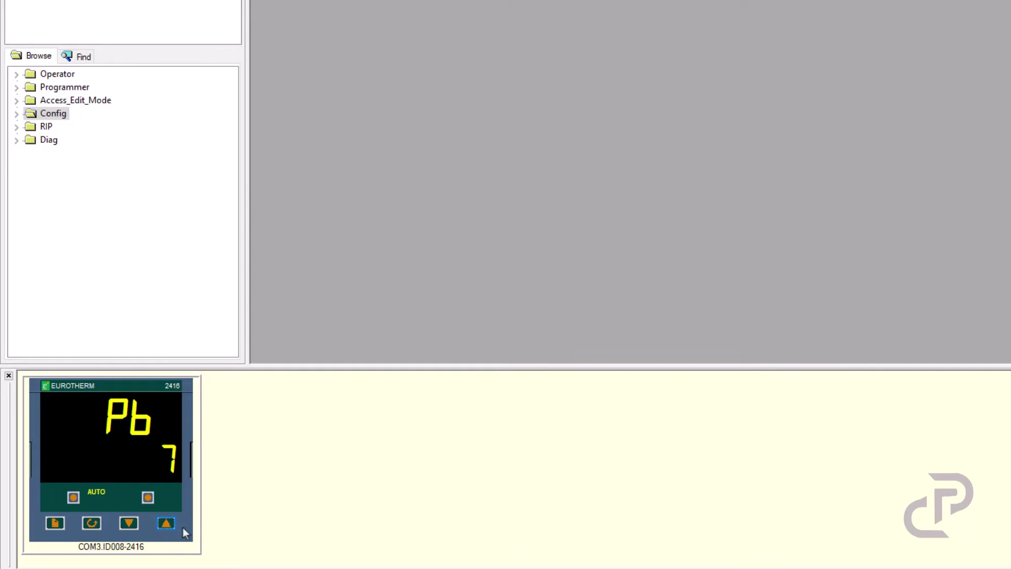
{"action": "left_click", "coordinate": [168, 524]}
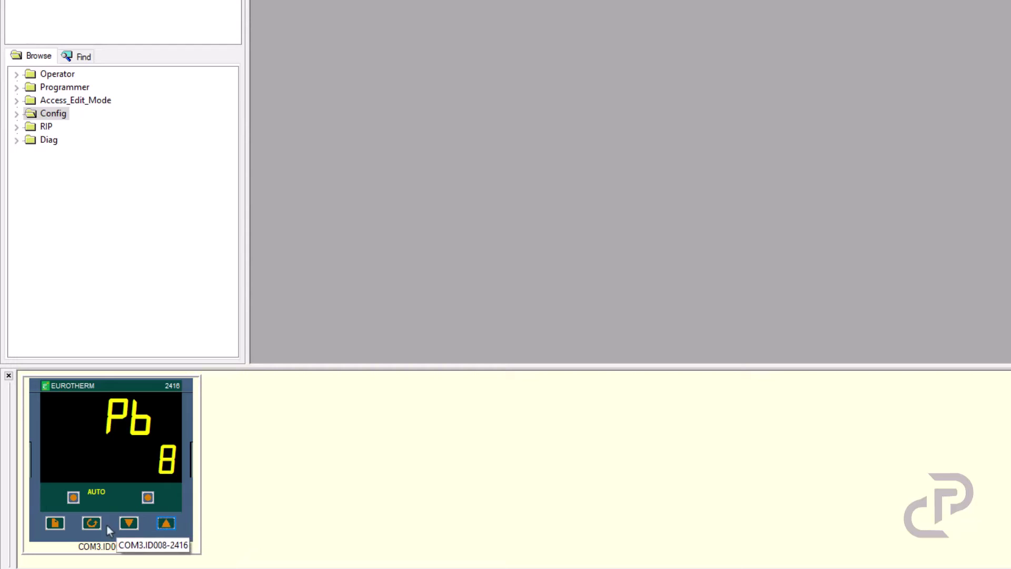
{"action": "left_click", "coordinate": [91, 526]}
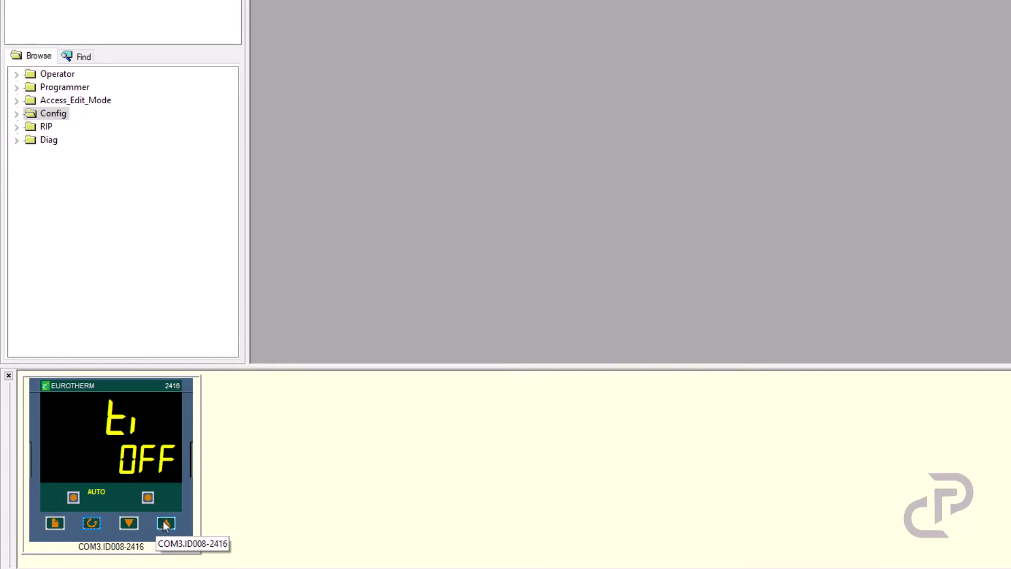
{"action": "left_click", "coordinate": [165, 524]}
{"action": "left_click", "coordinate": [165, 525]}
{"action": "left_click", "coordinate": [165, 524]}
Set derivative time td to 300, then step past the rES, Hcb and Lcb settings
{"action": "left_click", "coordinate": [90, 525]}
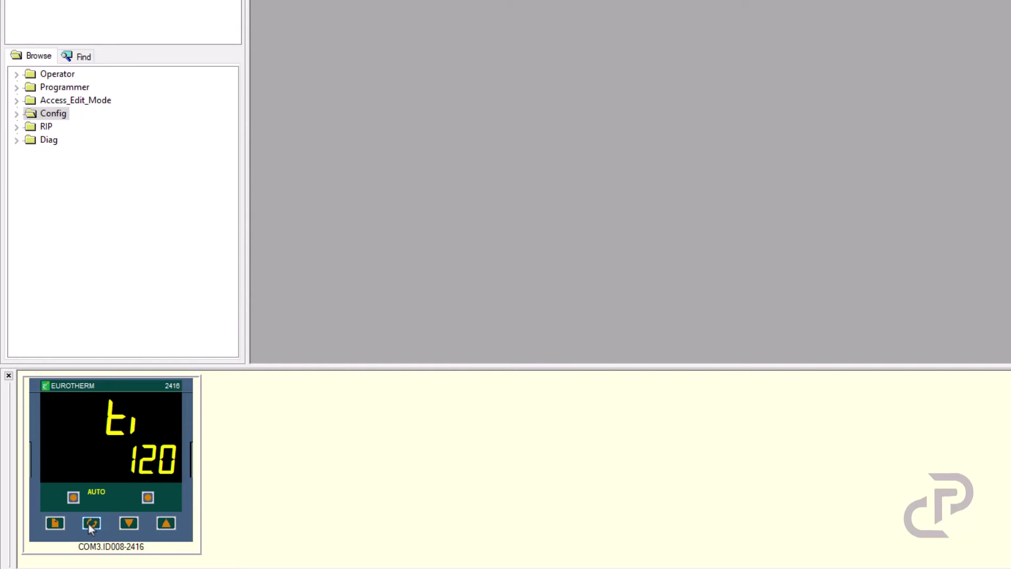
{"action": "left_click", "coordinate": [167, 524]}
{"action": "left_click_drag", "start_coordinate": [165, 523], "coordinate": [166, 523]}
{"action": "left_click", "coordinate": [126, 525]}
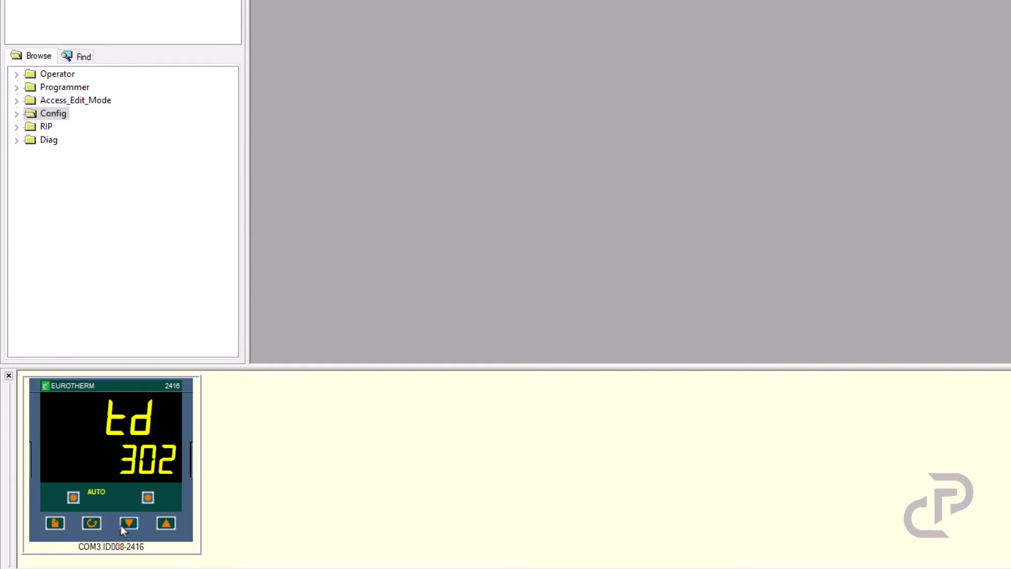
{"action": "left_click", "coordinate": [167, 523]}
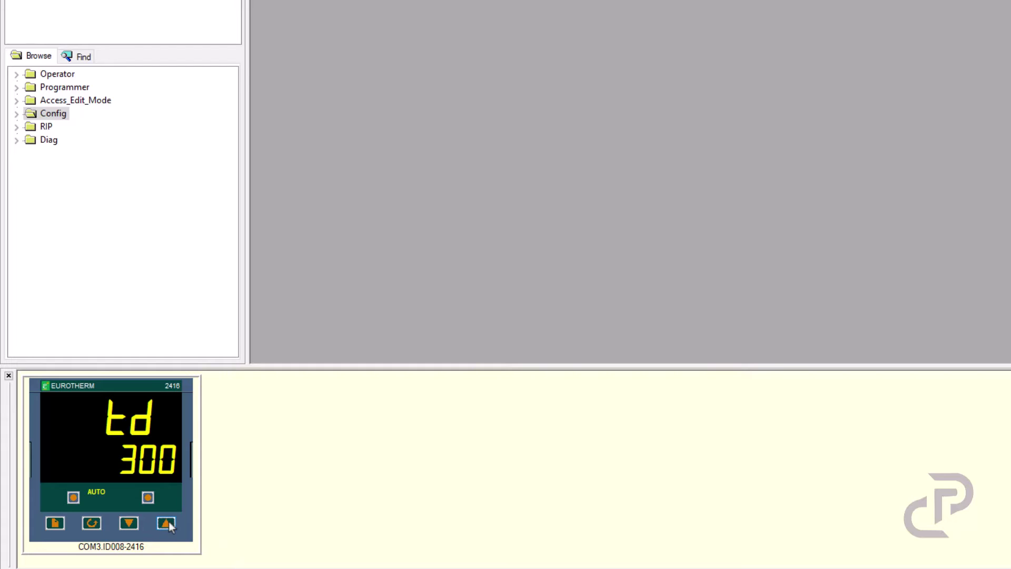
{"action": "left_click", "coordinate": [91, 524]}
{"action": "left_click", "coordinate": [91, 524]}
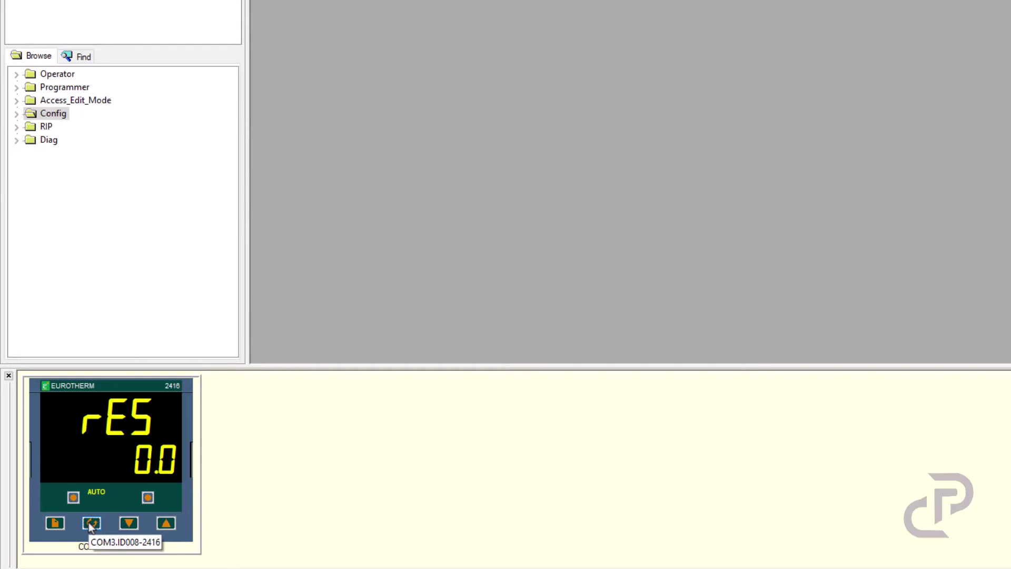
{"action": "left_click", "coordinate": [92, 523]}
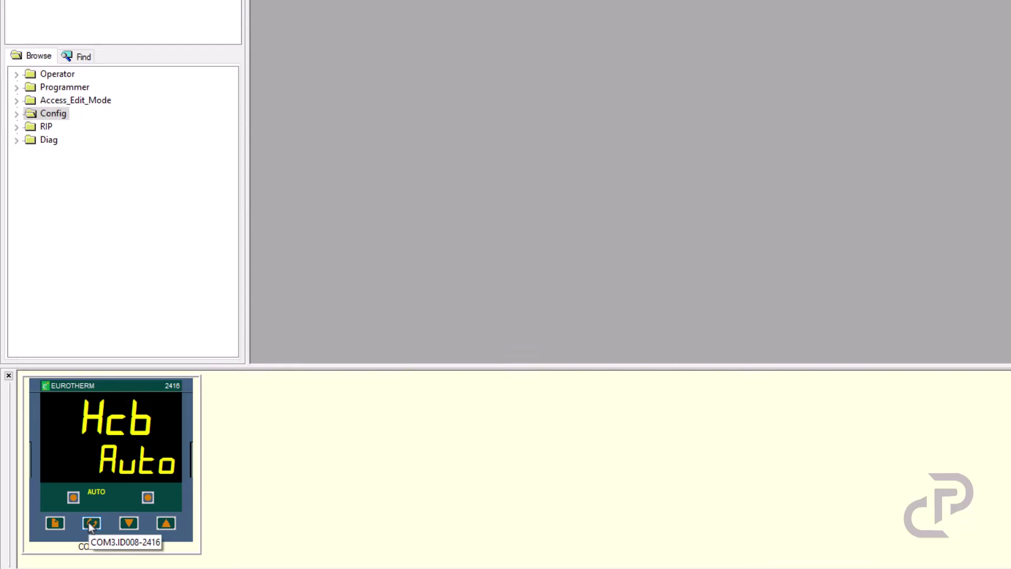
{"action": "left_click", "coordinate": [91, 524]}
Page from Pid List through SP, iP, oP, cmS, inFo, ACCS, home and run lists to ProG List
{"action": "left_click", "coordinate": [91, 523]}
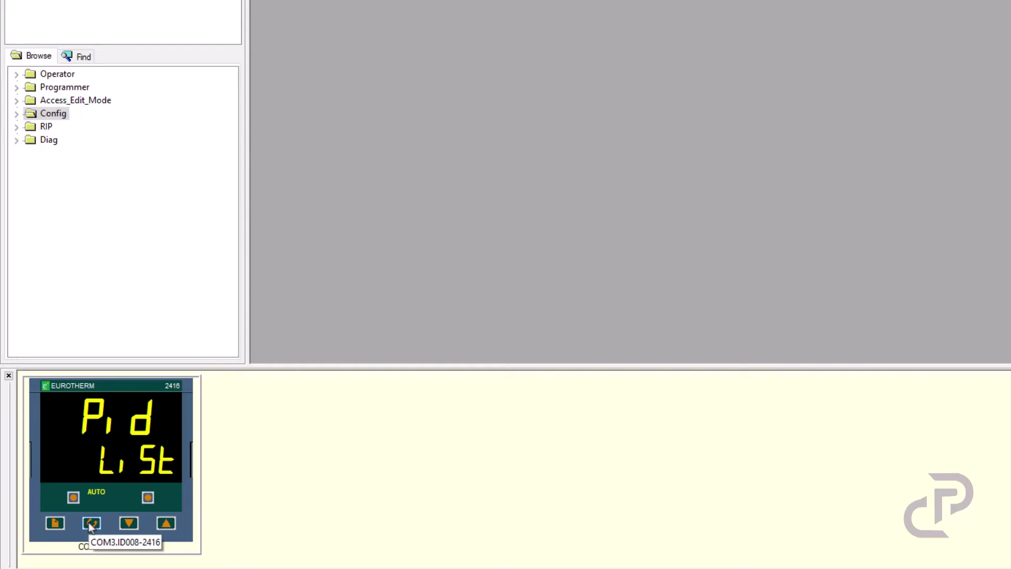
{"action": "left_click", "coordinate": [56, 523]}
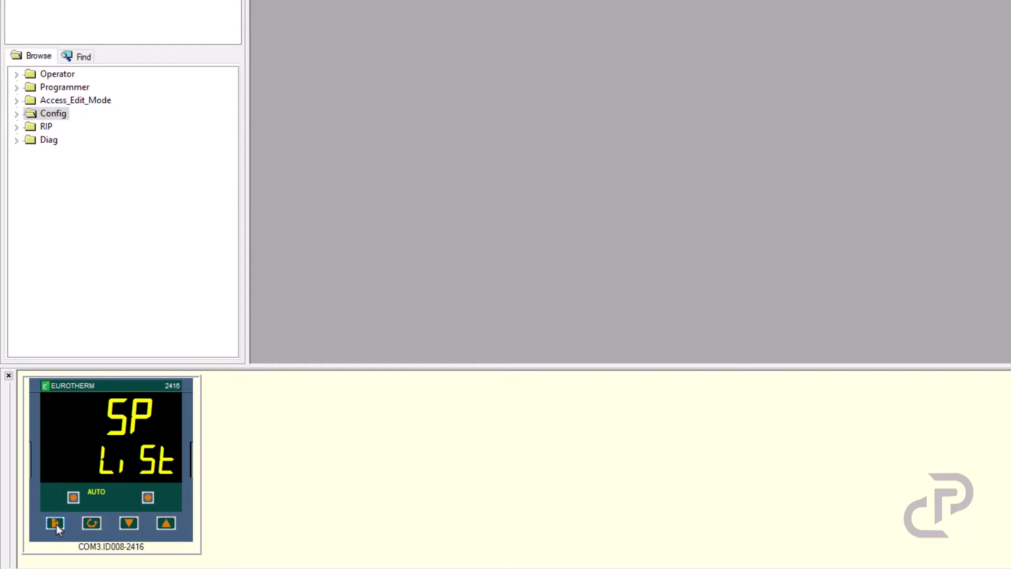
{"action": "left_click", "coordinate": [55, 524]}
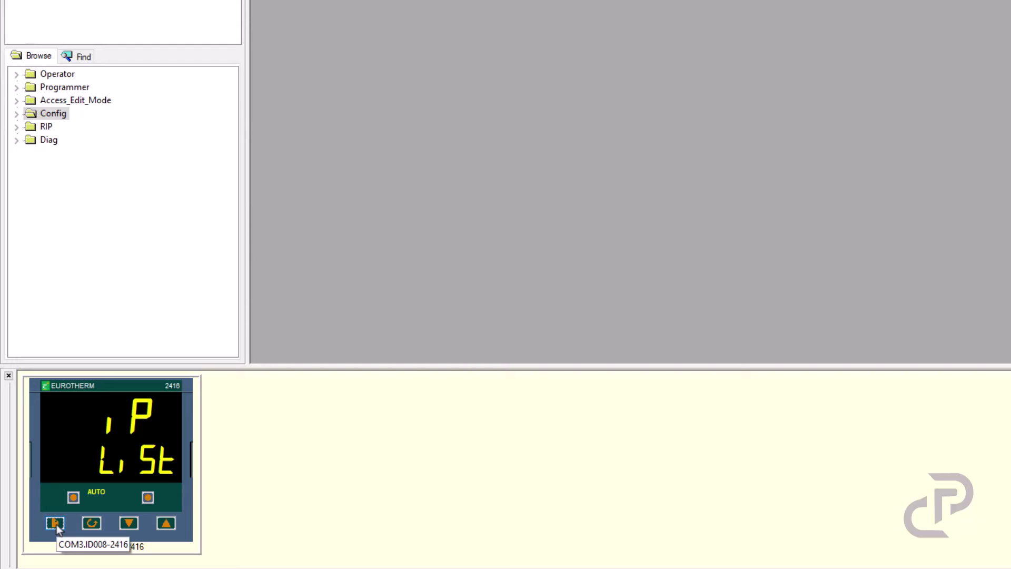
{"action": "left_click", "coordinate": [56, 524]}
{"action": "left_click", "coordinate": [56, 523]}
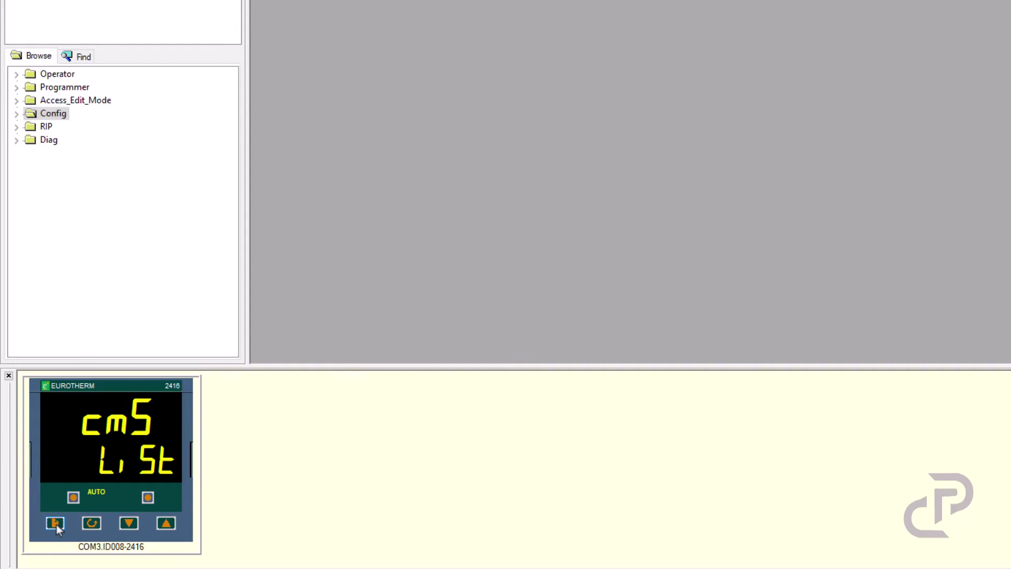
{"action": "left_click", "coordinate": [56, 524]}
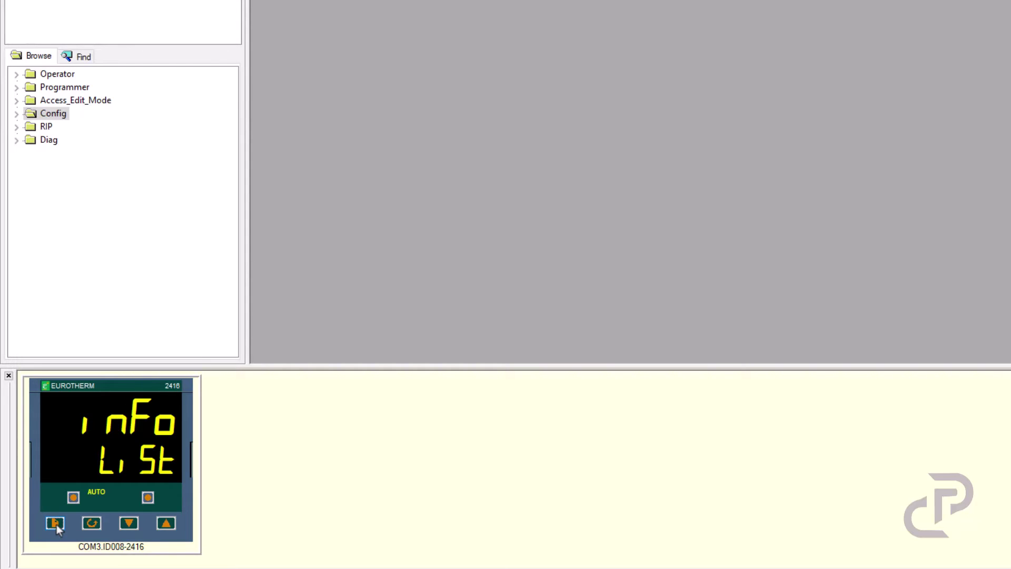
{"action": "left_click", "coordinate": [55, 524]}
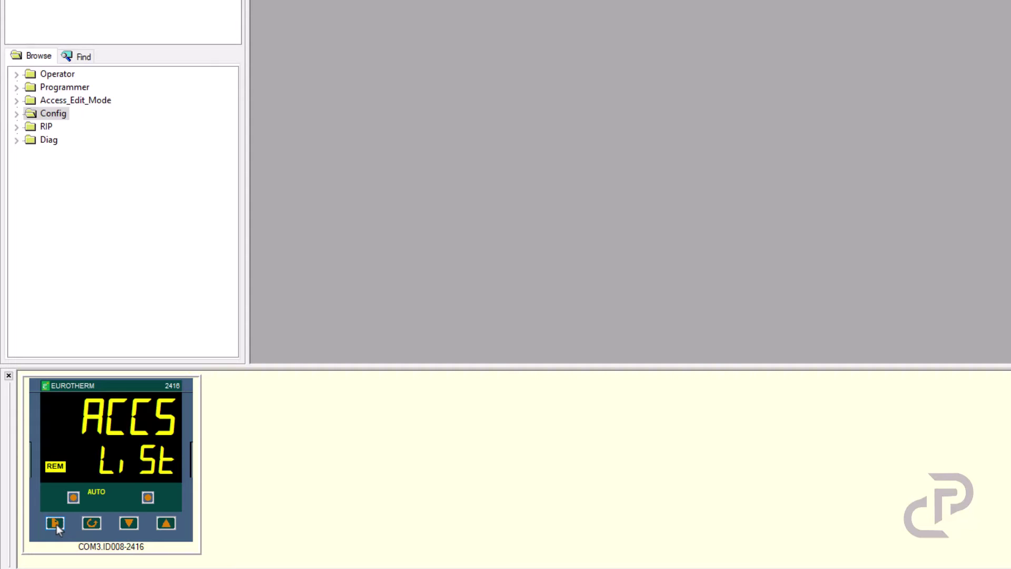
{"action": "left_click", "coordinate": [55, 524]}
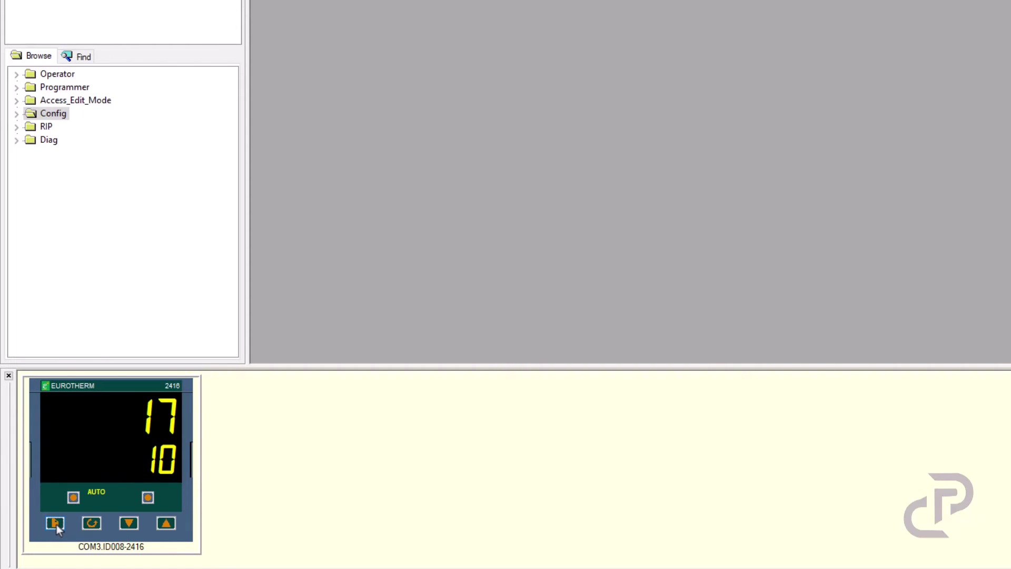
{"action": "left_click", "coordinate": [56, 524]}
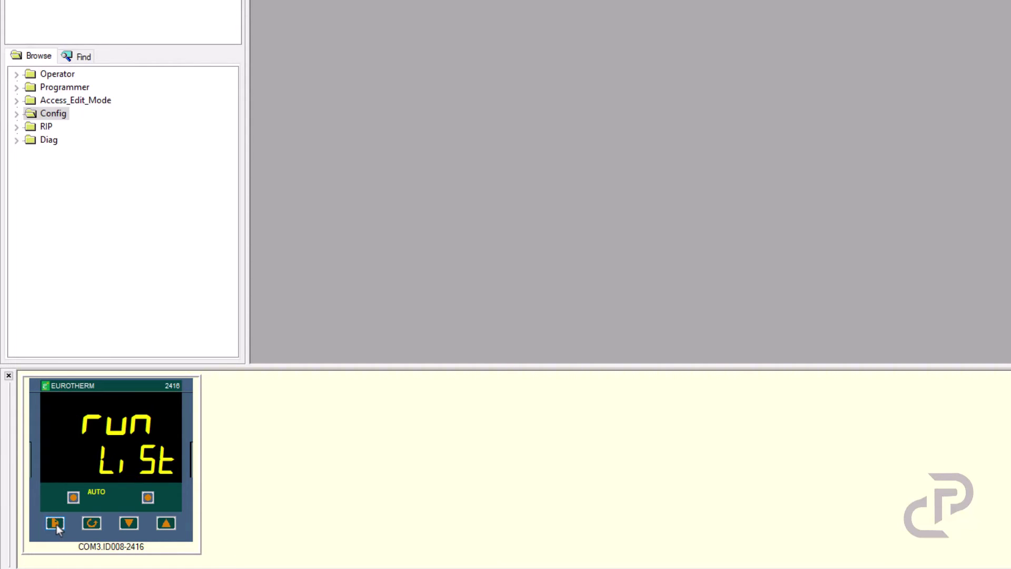
{"action": "left_click", "coordinate": [56, 524]}
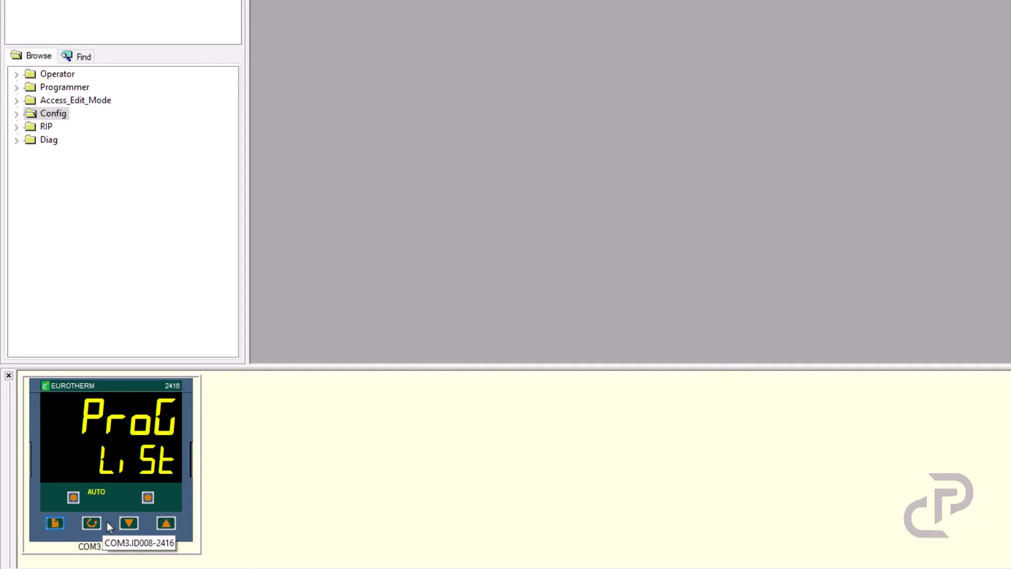
Enter the program parameters, set holdback Hb to bAnd and keep Hb U at 25
{"action": "left_click", "coordinate": [92, 523]}
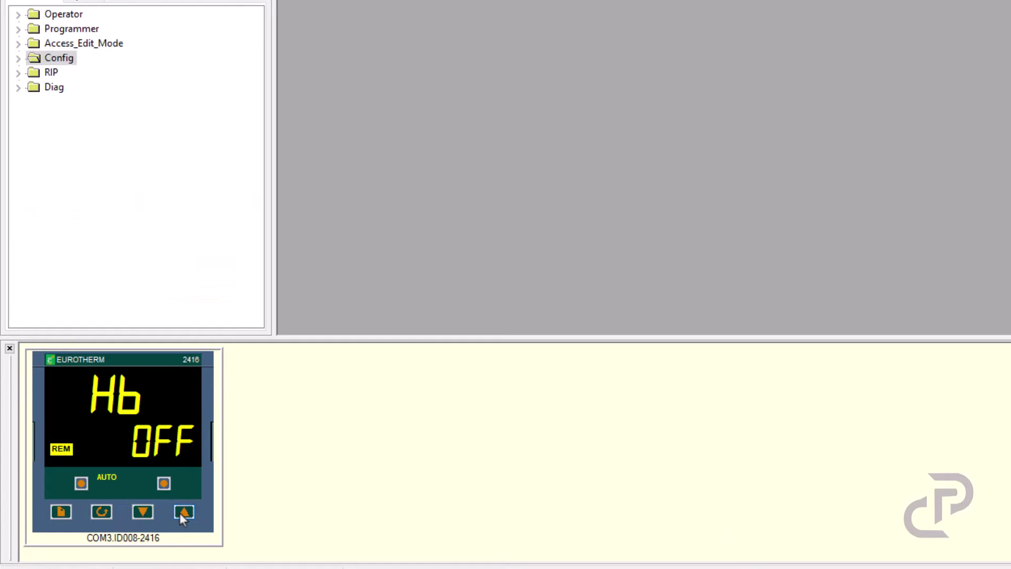
{"action": "left_click", "coordinate": [180, 513]}
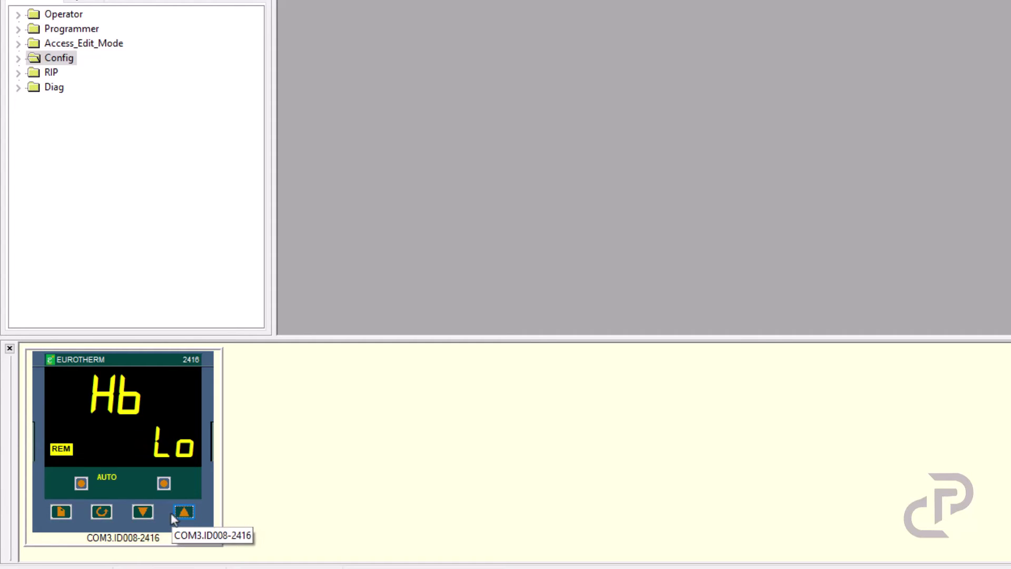
{"action": "left_click", "coordinate": [182, 513]}
{"action": "left_click", "coordinate": [181, 513]}
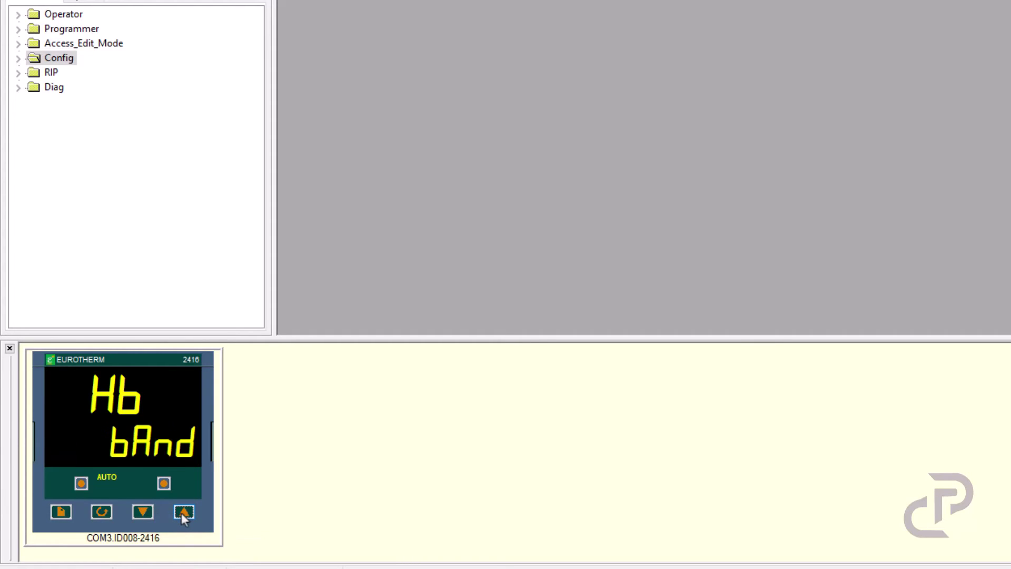
{"action": "left_click", "coordinate": [102, 513]}
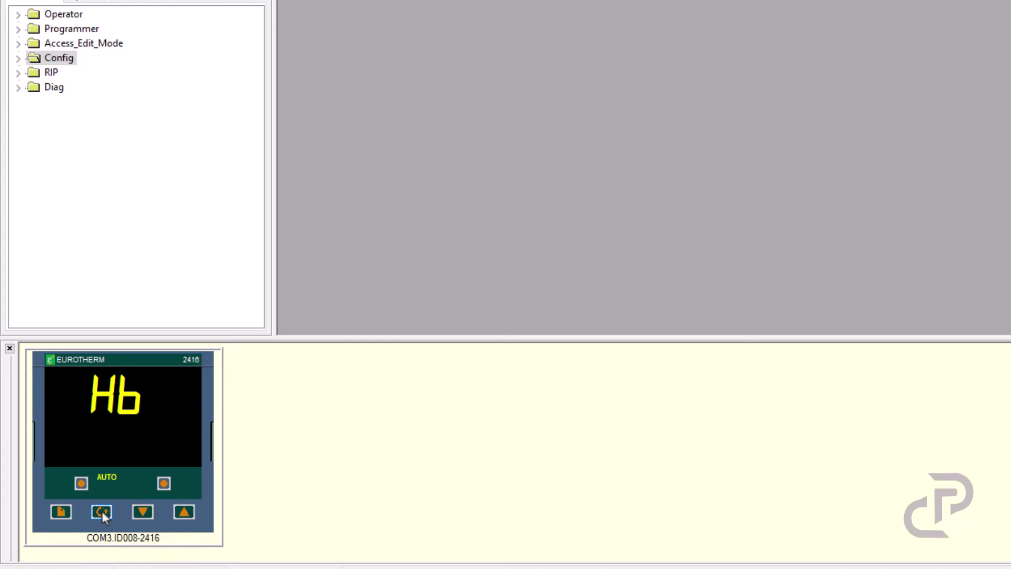
{"action": "left_click", "coordinate": [102, 512]}
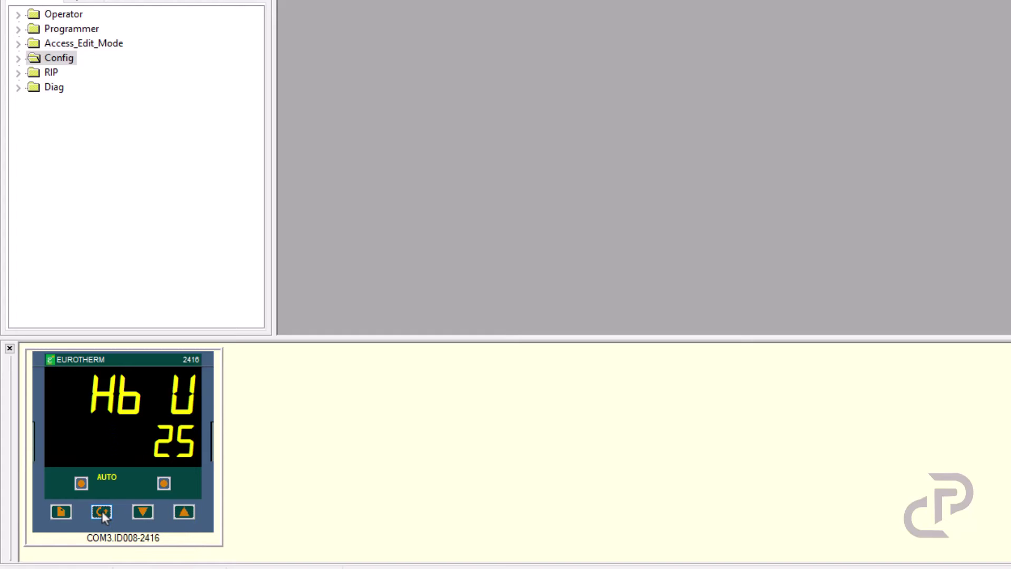
Set ramp units rmP.U to Hour, then step past dwell units and cycles 1 to SEG.n 1
{"action": "left_click", "coordinate": [101, 512]}
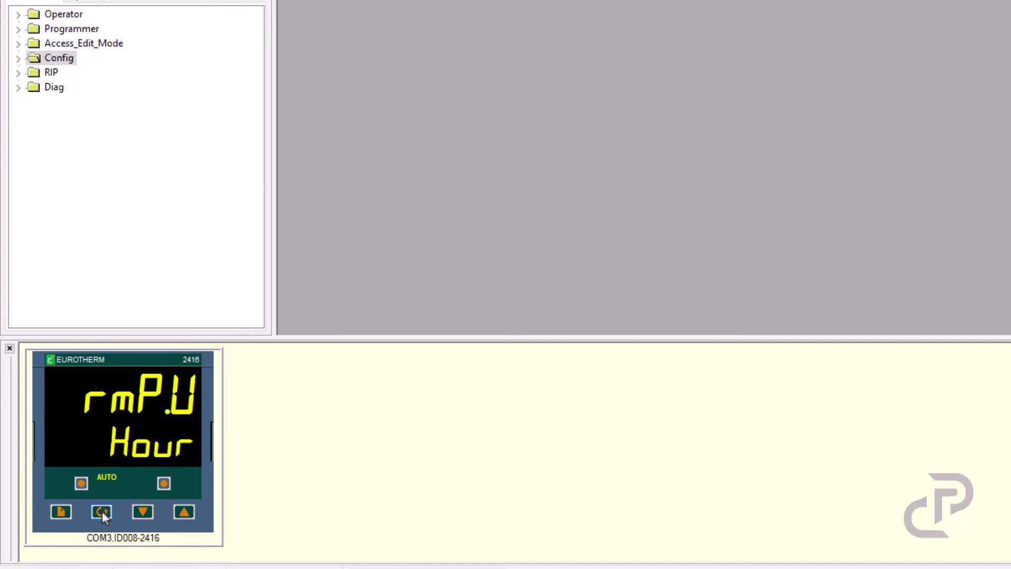
{"action": "left_click", "coordinate": [183, 512]}
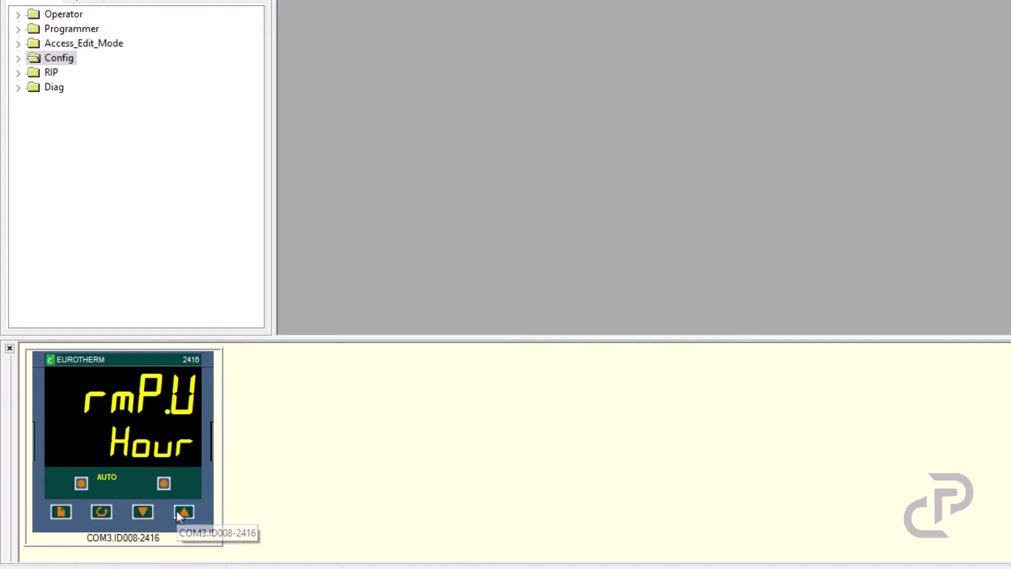
{"action": "left_click", "coordinate": [181, 511]}
{"action": "left_click", "coordinate": [180, 511]}
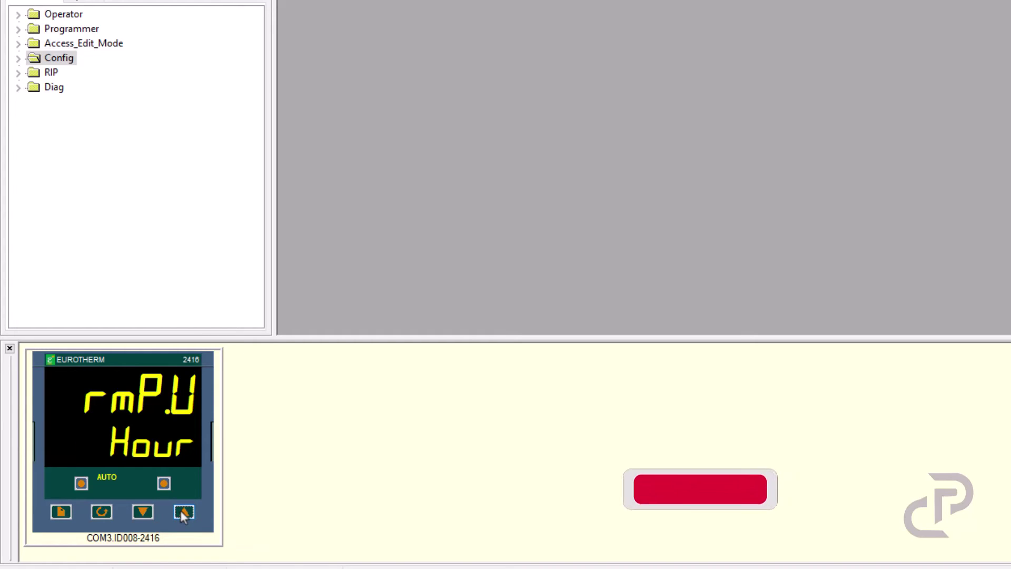
{"action": "left_click", "coordinate": [104, 513]}
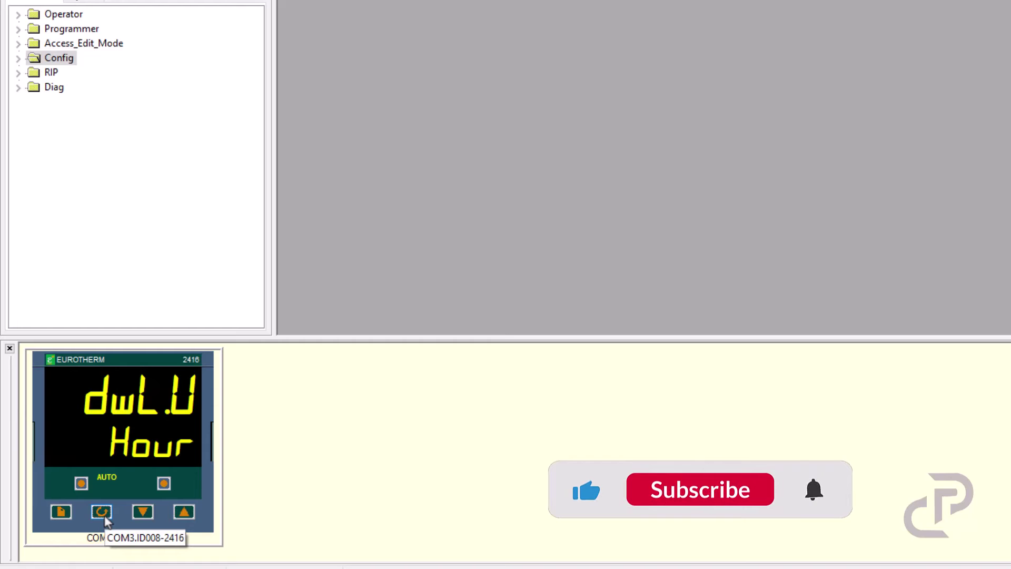
{"action": "left_click", "coordinate": [103, 514]}
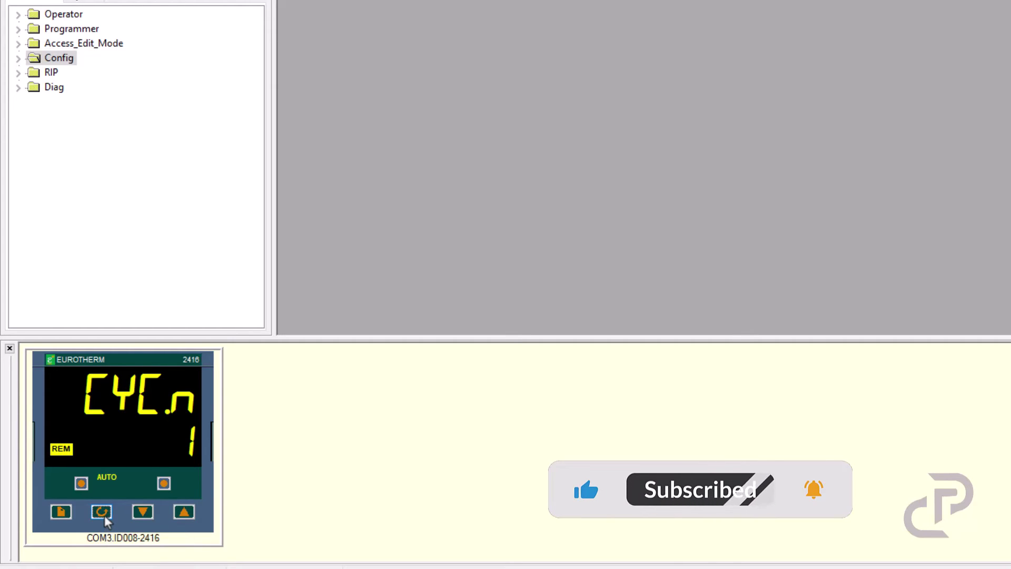
{"action": "left_click", "coordinate": [103, 513]}
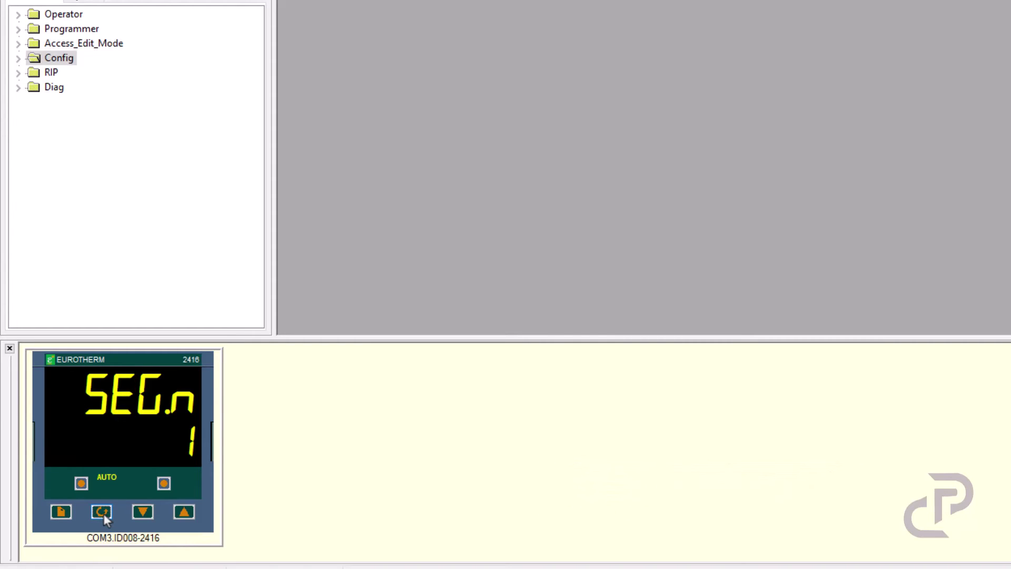
Review program segments: SEG 1 StEP to 240, SEG 2 dwEll 1.0, SEG 3 End with dwEll end type
{"action": "left_click", "coordinate": [103, 514]}
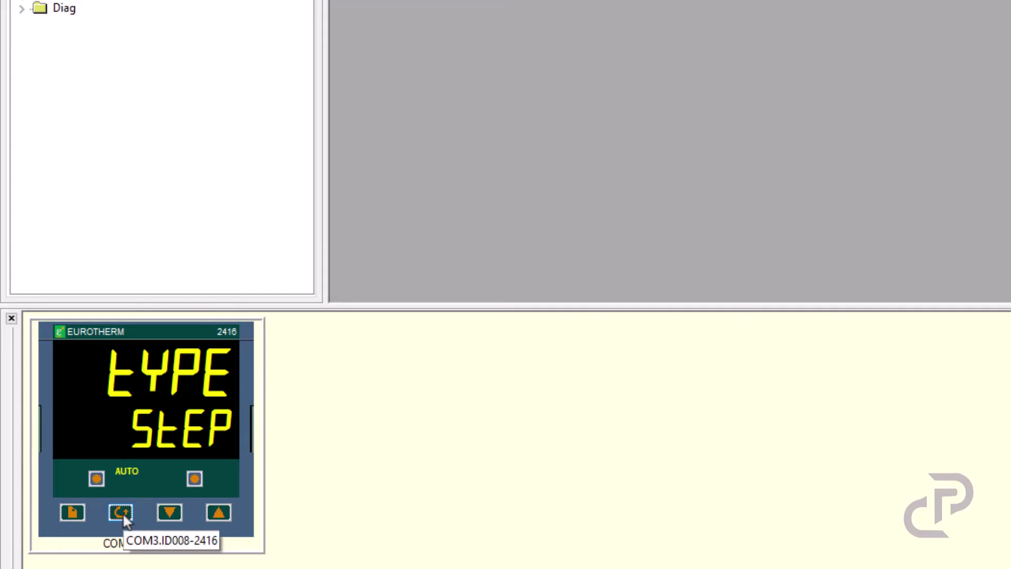
{"action": "left_click", "coordinate": [122, 513]}
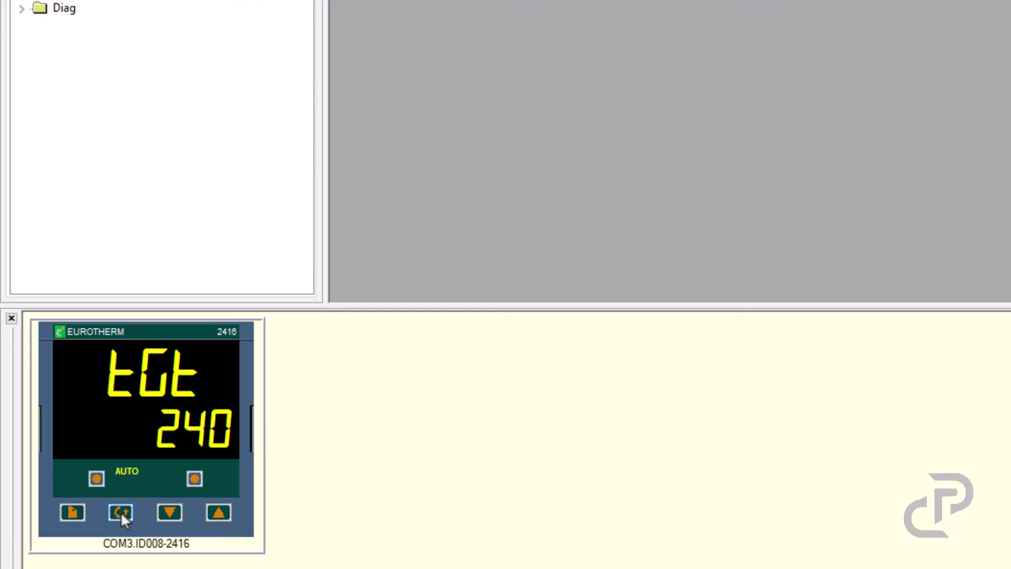
{"action": "left_click", "coordinate": [121, 512]}
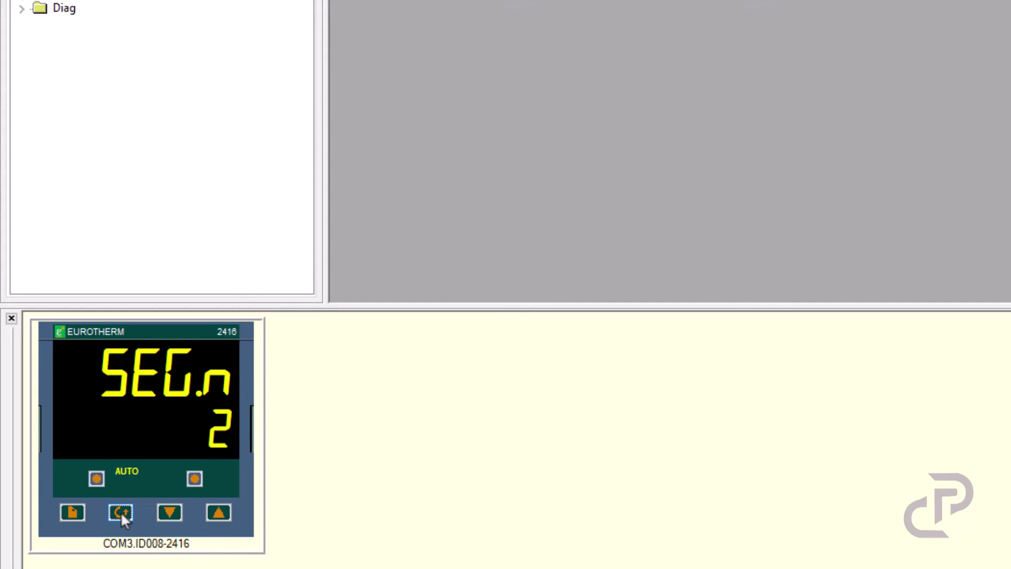
{"action": "left_click", "coordinate": [121, 512]}
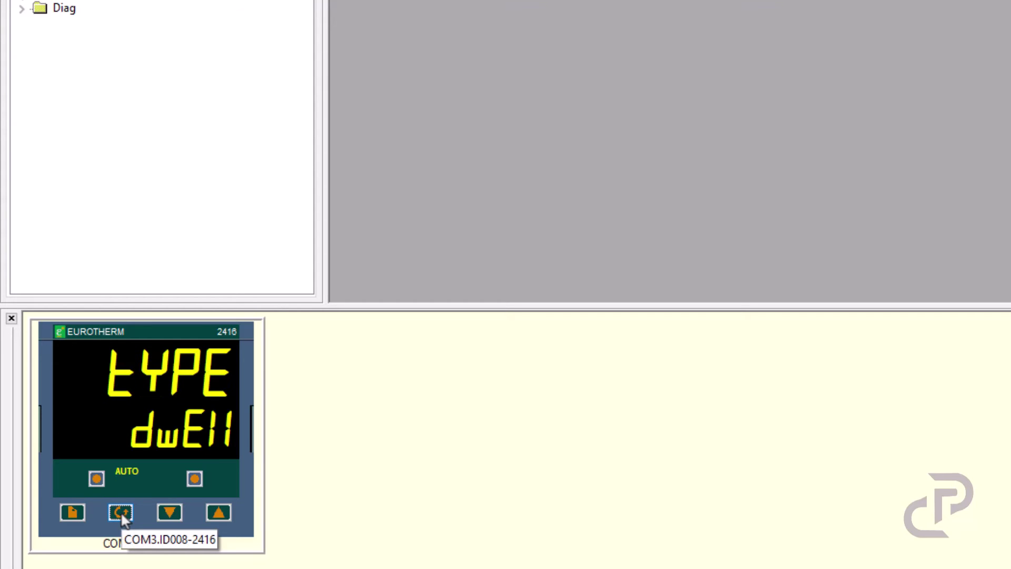
{"action": "left_click", "coordinate": [121, 512]}
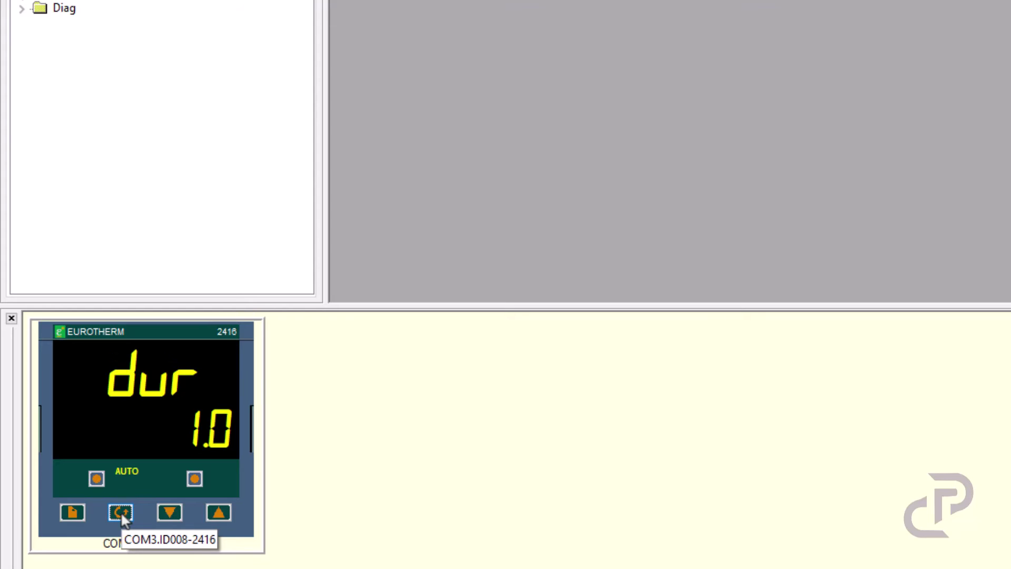
{"action": "left_click", "coordinate": [122, 512]}
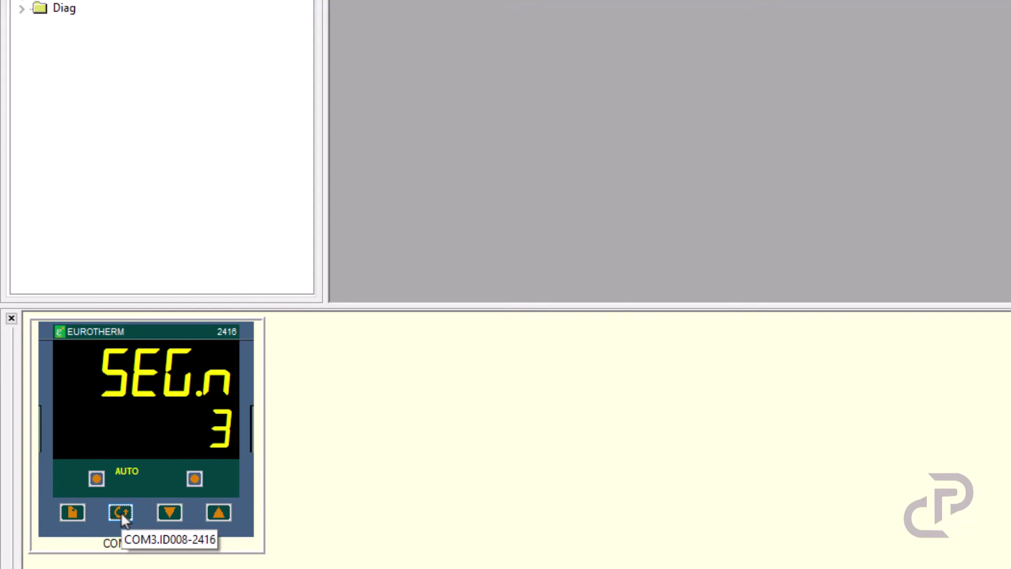
{"action": "left_click", "coordinate": [121, 512]}
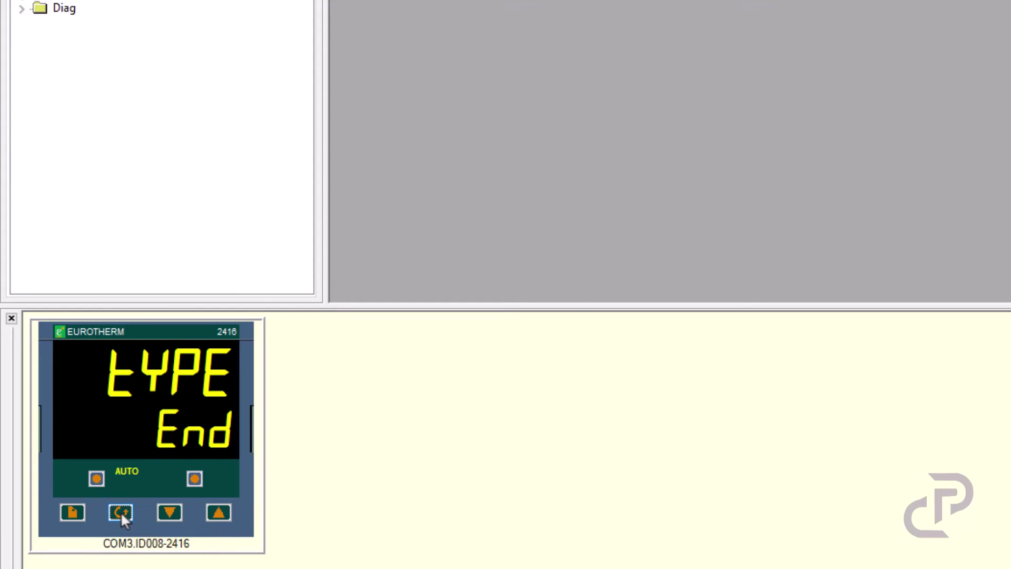
{"action": "left_click", "coordinate": [121, 512]}
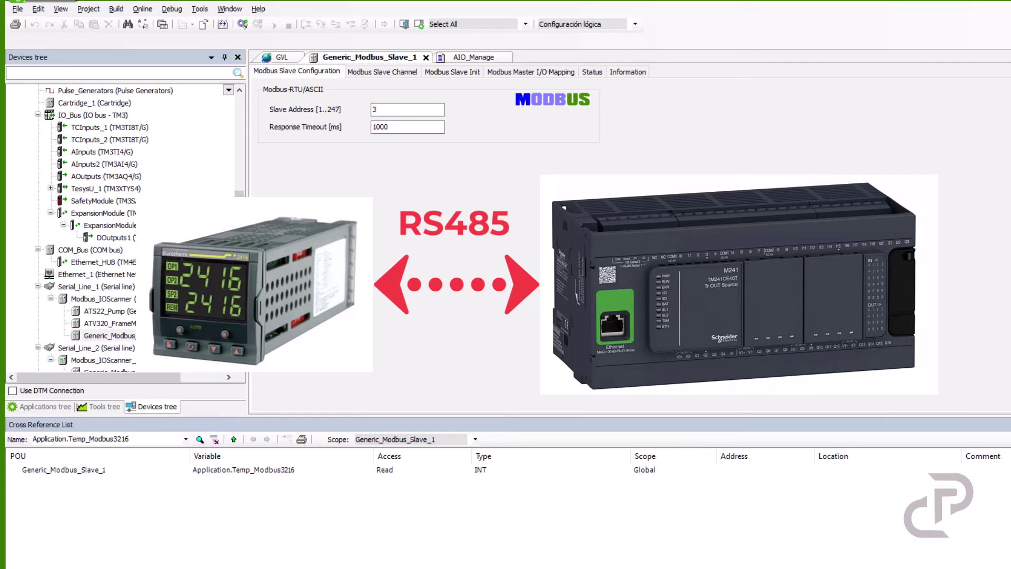
Widen the Devices tree and select Modbus_IOScanner under Serial_Line_1
{"action": "left_click_drag", "start_coordinate": [248, 284], "coordinate": [296, 284]}
{"action": "left_click", "coordinate": [105, 299]}
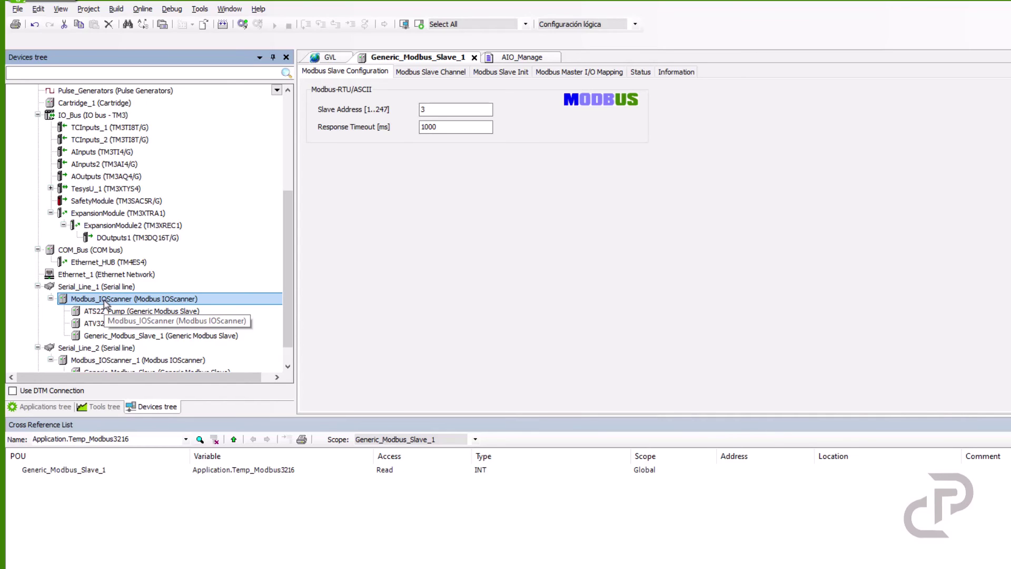
Add a Generic Modbus Slave device under Serial_Line_1's Modbus_IOScanner
{"action": "right_click", "coordinate": [104, 303]}
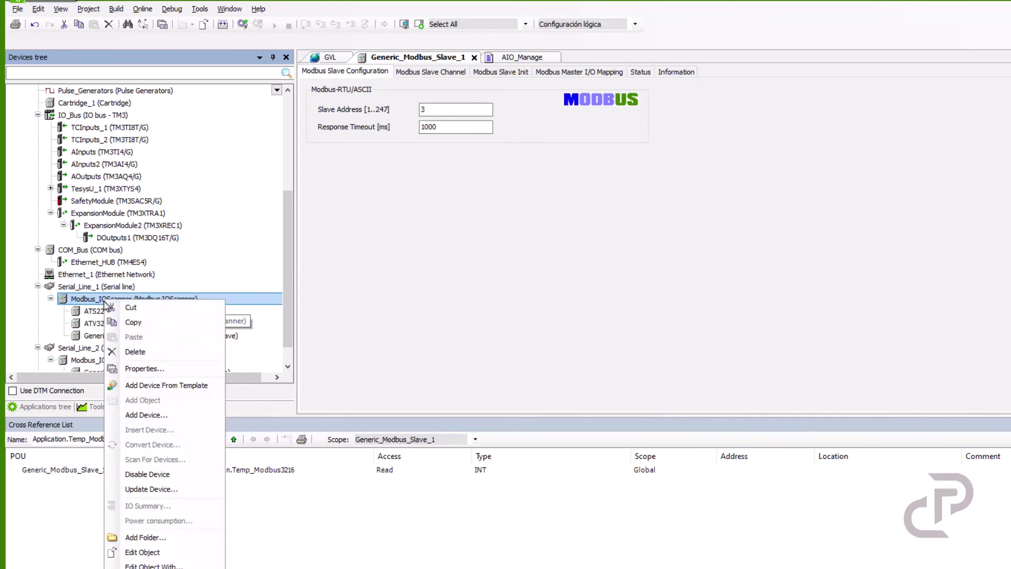
{"action": "left_click", "coordinate": [153, 415]}
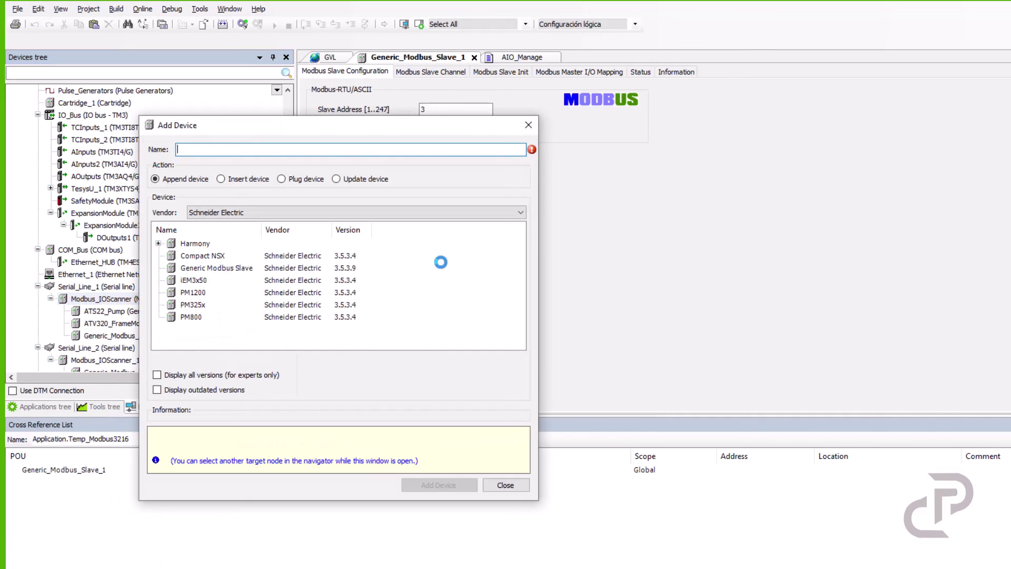
{"action": "left_click", "coordinate": [196, 270]}
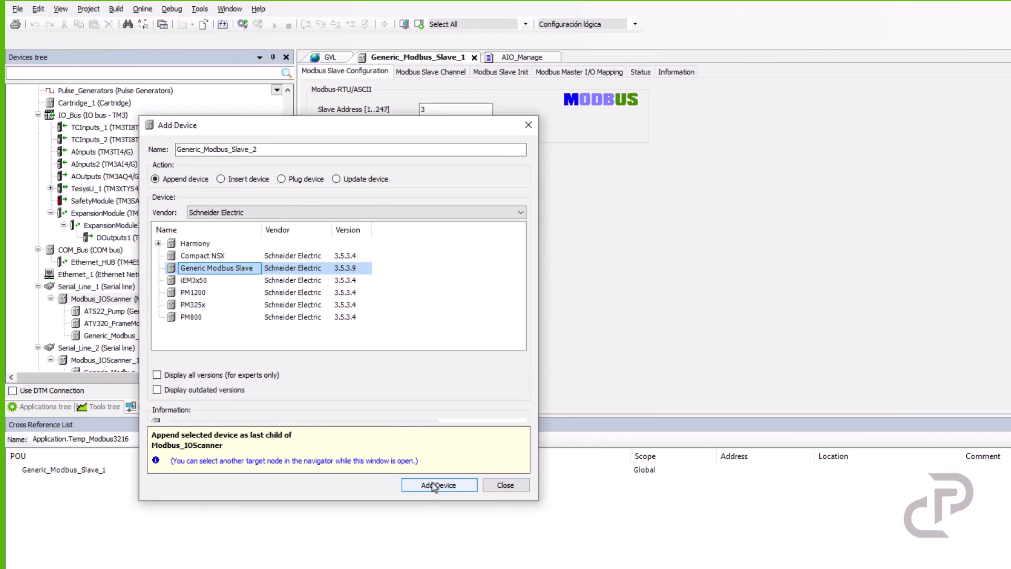
{"action": "left_click", "coordinate": [432, 484]}
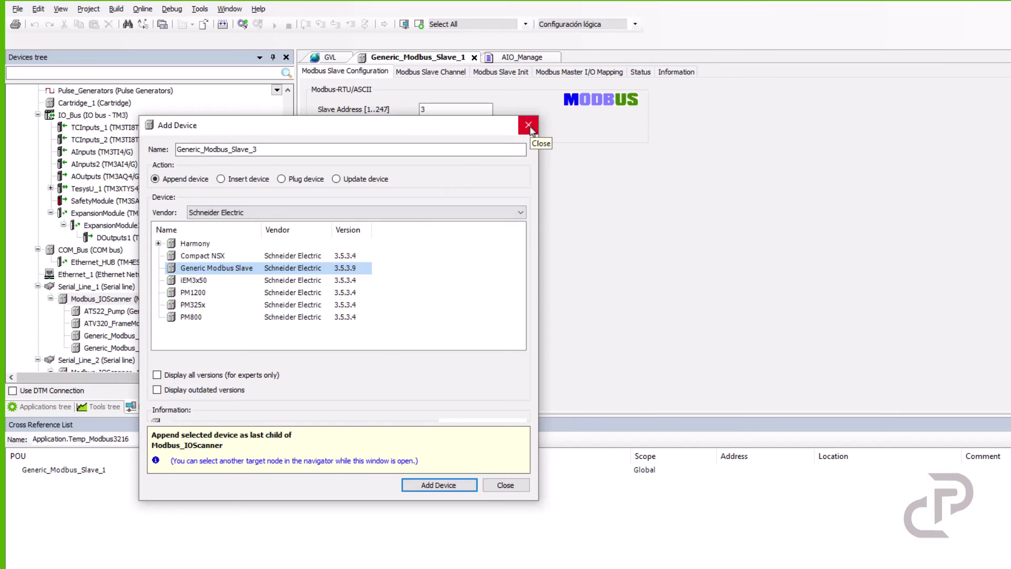
{"action": "left_click", "coordinate": [529, 127]}
Set Generic_Modbus_Slave_2's slave address to 4
{"action": "left_click", "coordinate": [163, 350]}
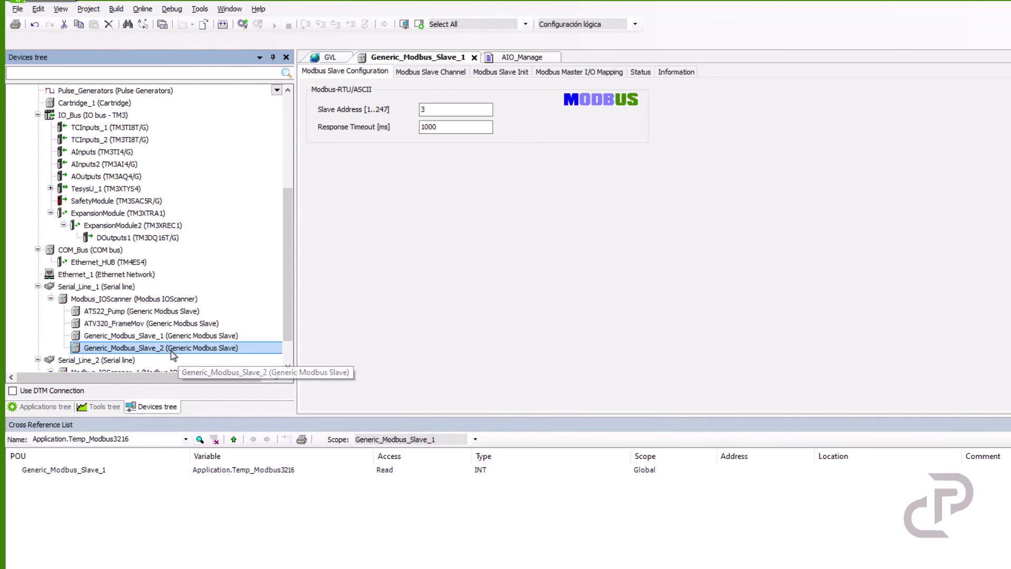
{"action": "double_click", "coordinate": [177, 339]}
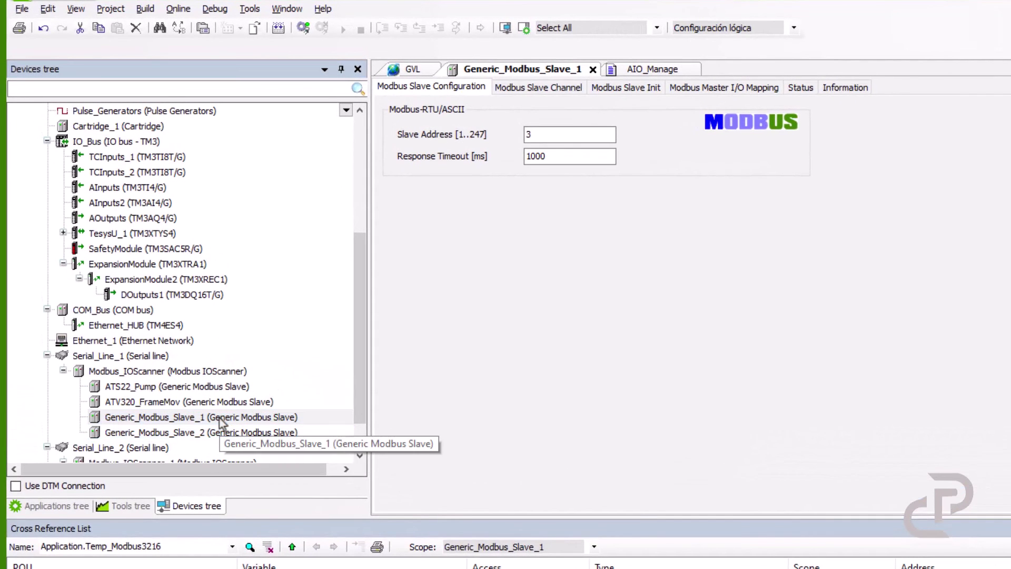
{"action": "double_click", "coordinate": [219, 433]}
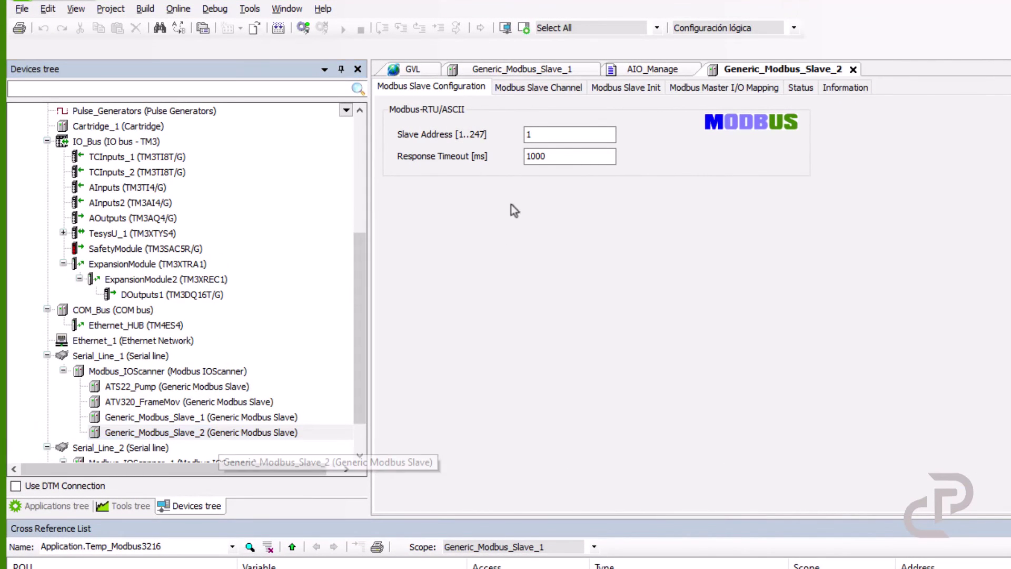
{"action": "double_click", "coordinate": [538, 135]}
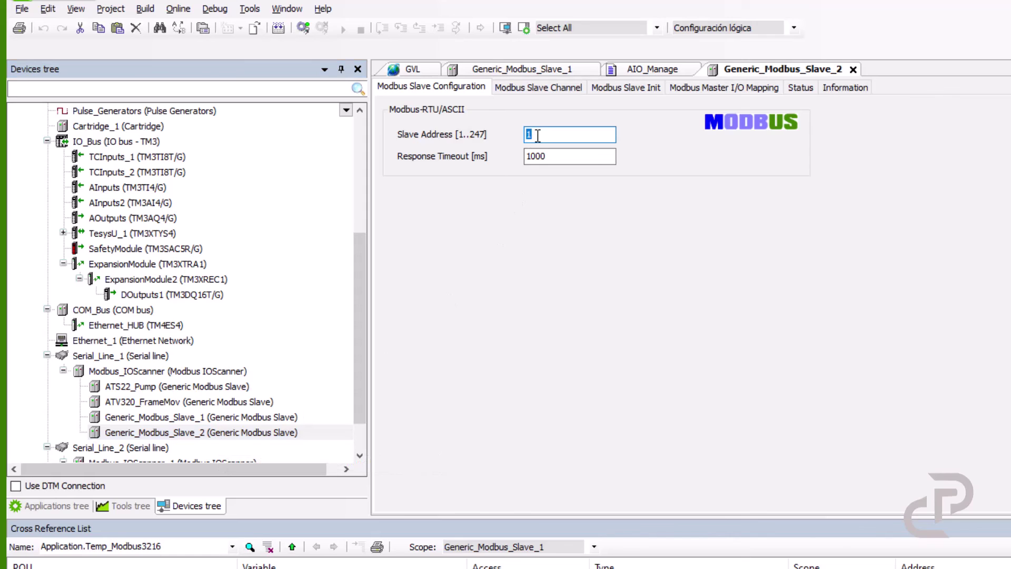
{"action": "type", "text": "4"}
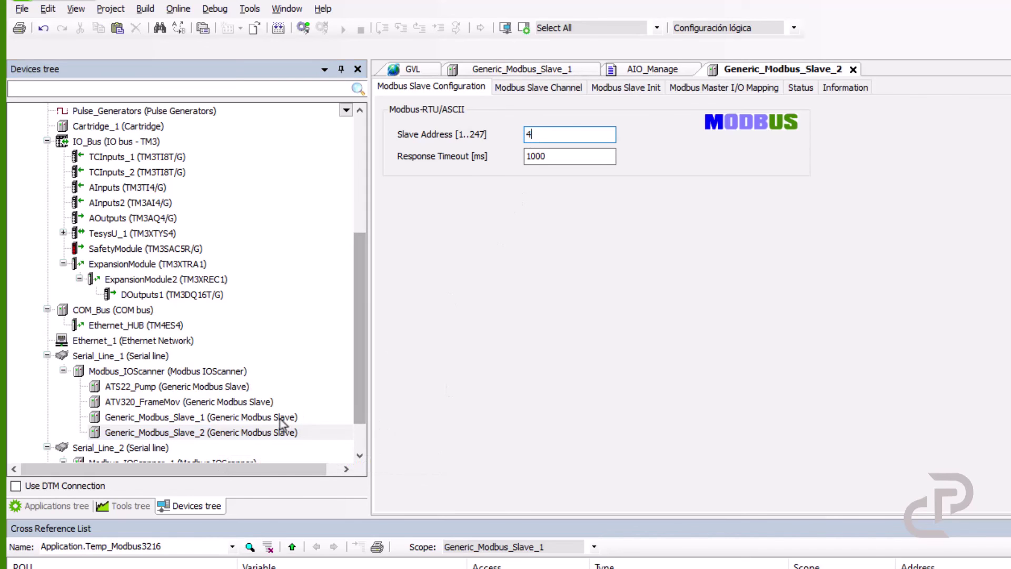
Compare addresses of Generic_Modbus_Slave_1, ATV320_FrameMov and ATS22_Pump, then return to Generic_Modbus_Slave_2
{"action": "left_click", "coordinate": [282, 417]}
{"action": "double_click", "coordinate": [244, 403]}
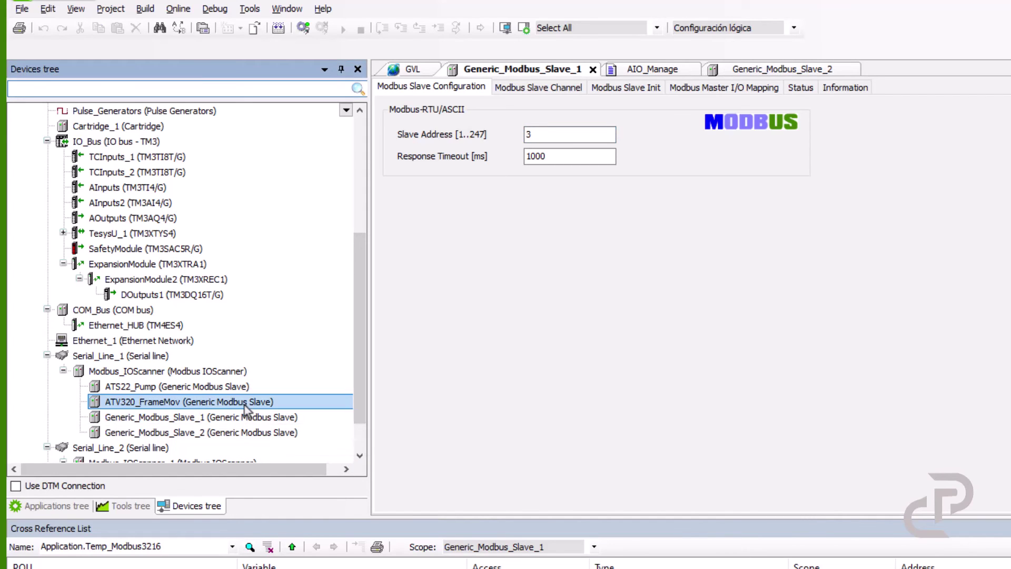
{"action": "double_click", "coordinate": [238, 388]}
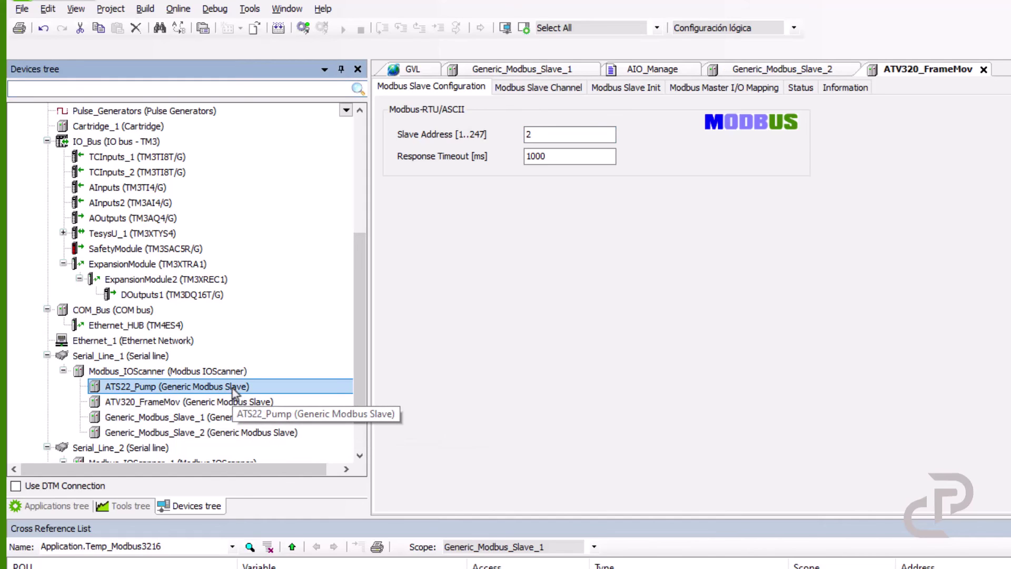
{"action": "double_click", "coordinate": [254, 433]}
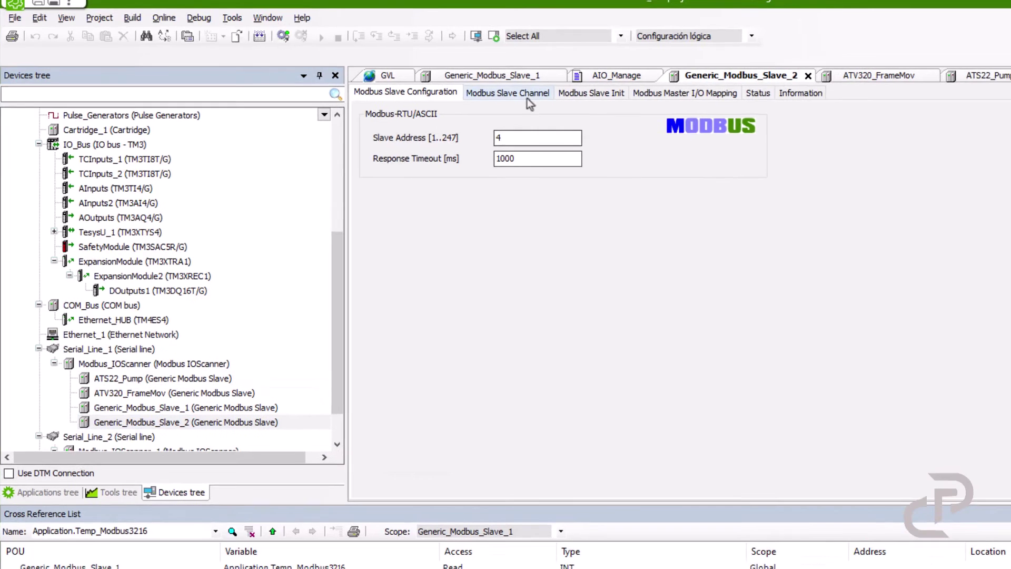
Add a Modbus read channel of length 2 to Generic_Modbus_Slave_2
{"action": "left_click", "coordinate": [538, 87]}
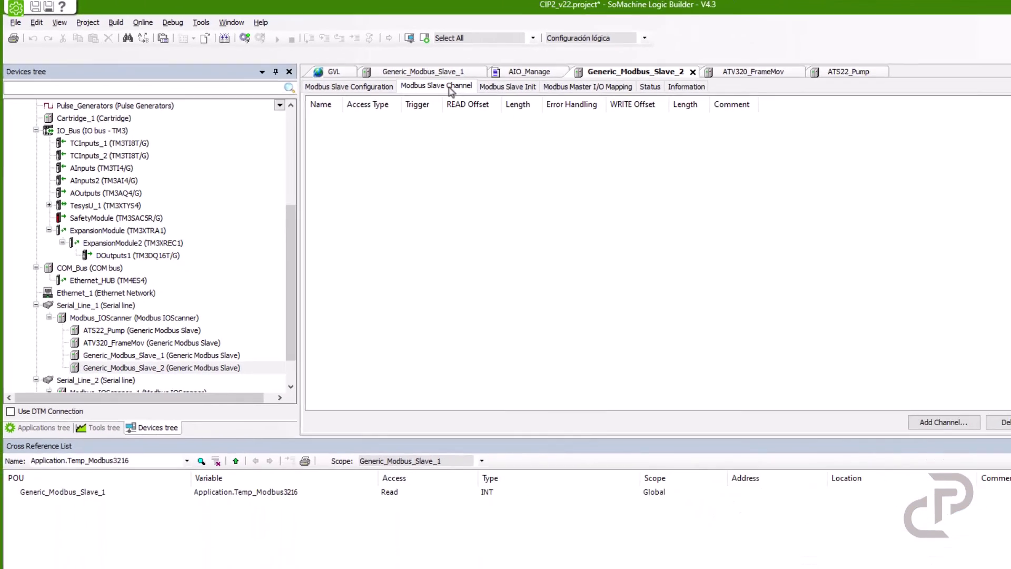
{"action": "left_click", "coordinate": [837, 385]}
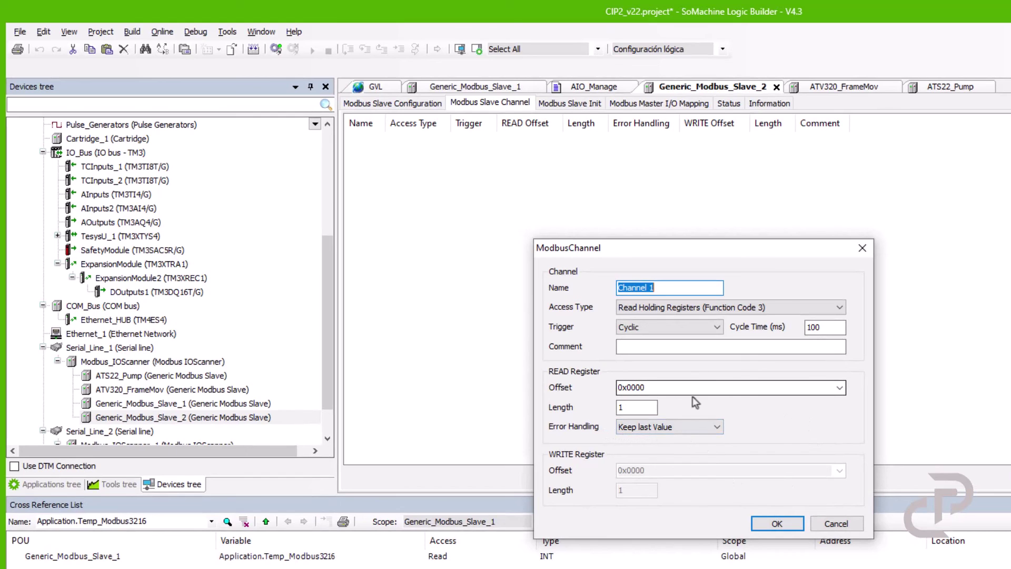
{"action": "double_click", "coordinate": [643, 407]}
{"action": "type", "text": "2"}
{"action": "left_click", "coordinate": [778, 523]}
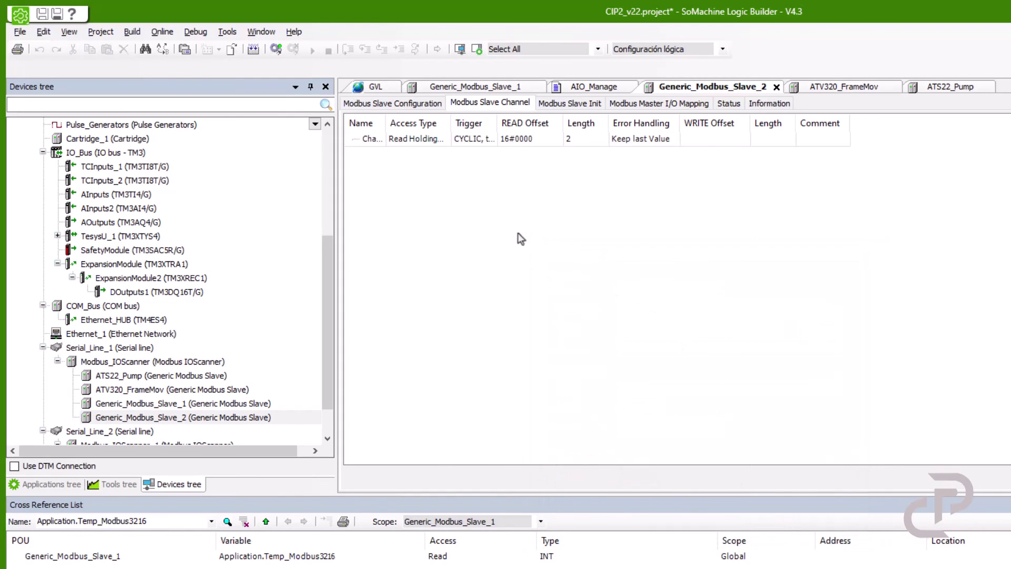
In the I/O mapping, map Channel 1's %IW50 word to GVL.Temp_Modbus2416
{"action": "left_click", "coordinate": [568, 108]}
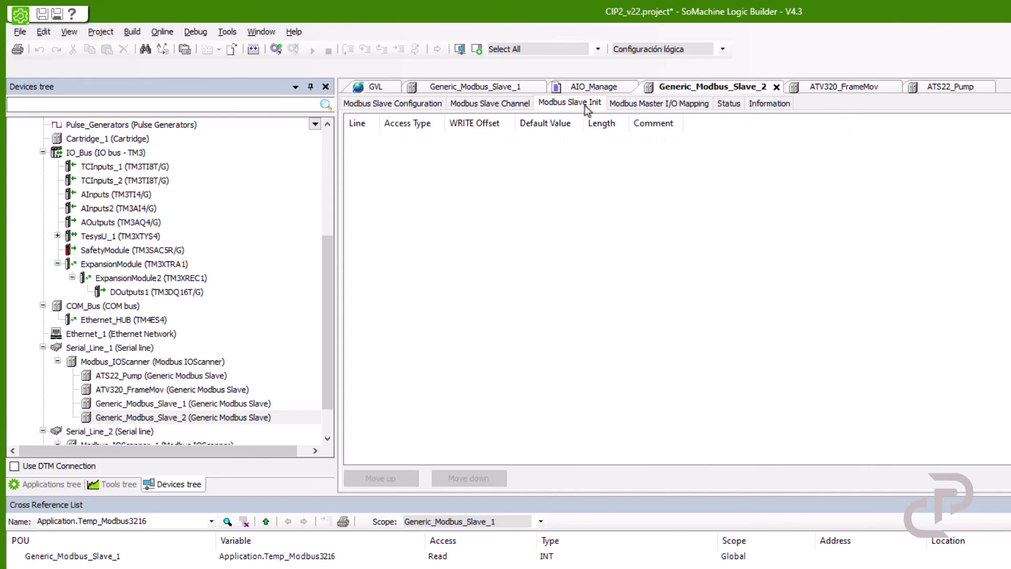
{"action": "left_click", "coordinate": [645, 106]}
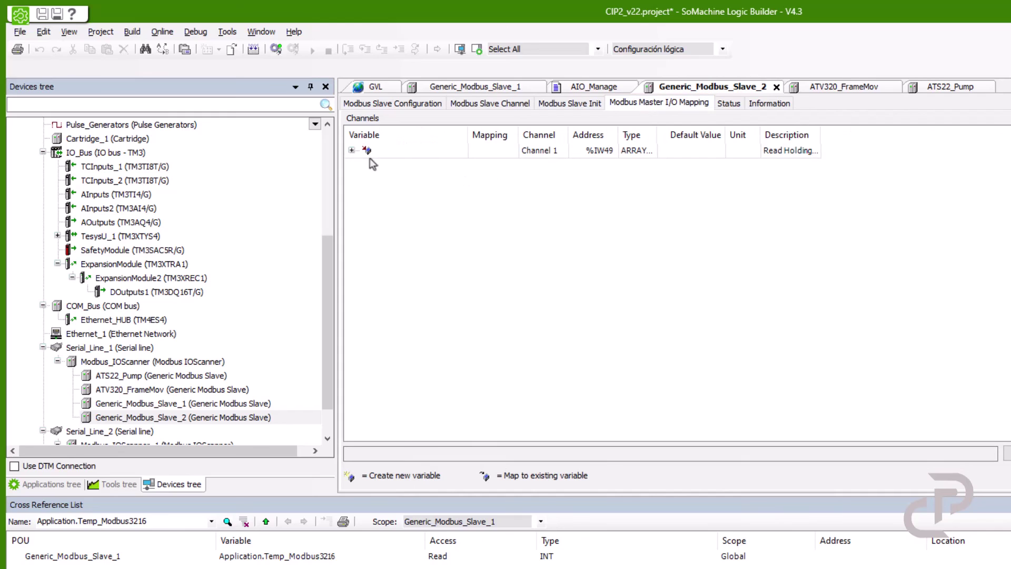
{"action": "left_click", "coordinate": [352, 150]}
{"action": "left_click", "coordinate": [446, 179]}
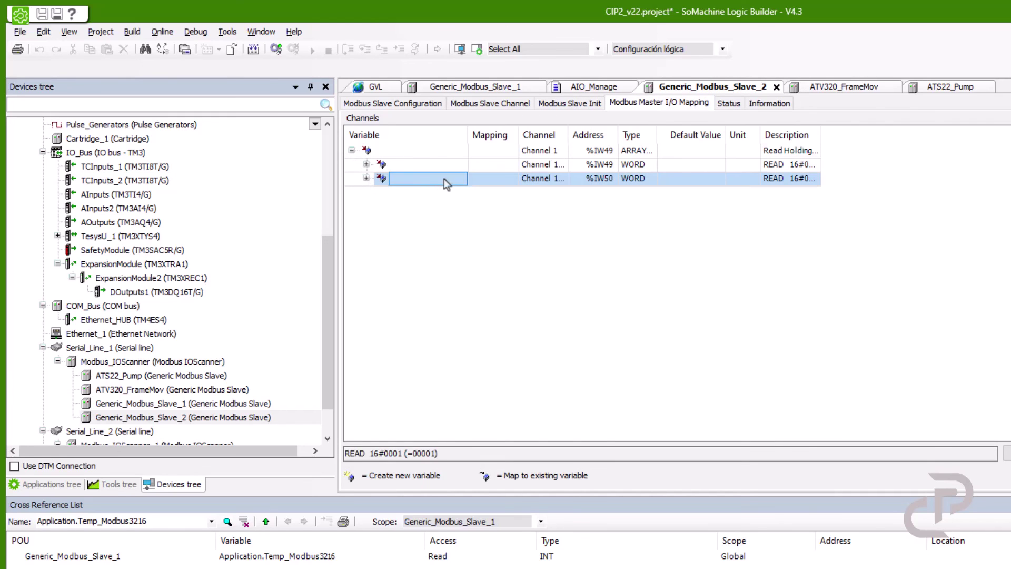
{"action": "left_click_drag", "start_coordinate": [470, 135], "coordinate": [556, 135]}
{"action": "left_click", "coordinate": [526, 178]}
{"action": "left_click", "coordinate": [546, 180]}
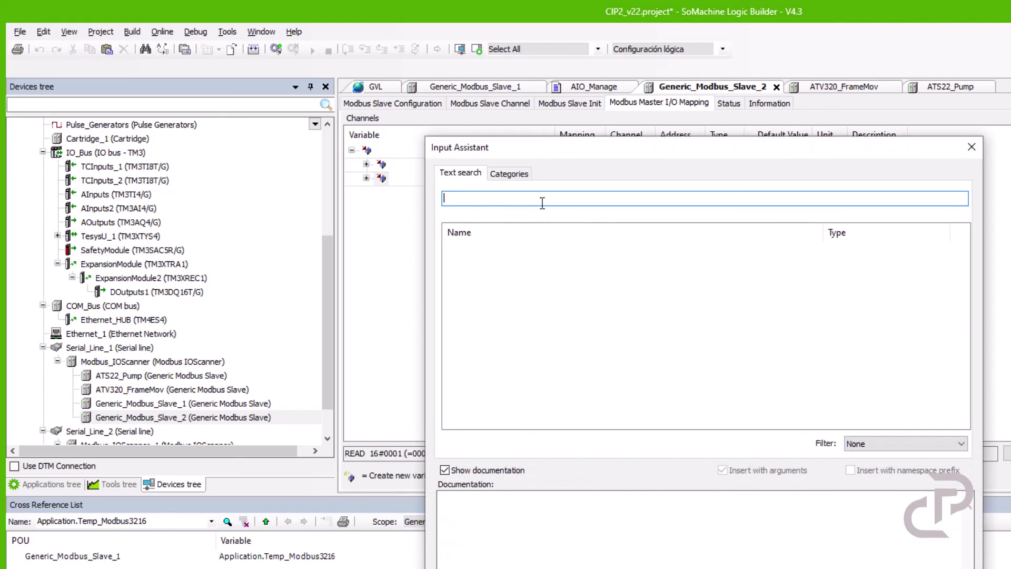
{"action": "type", "text": "2416"}
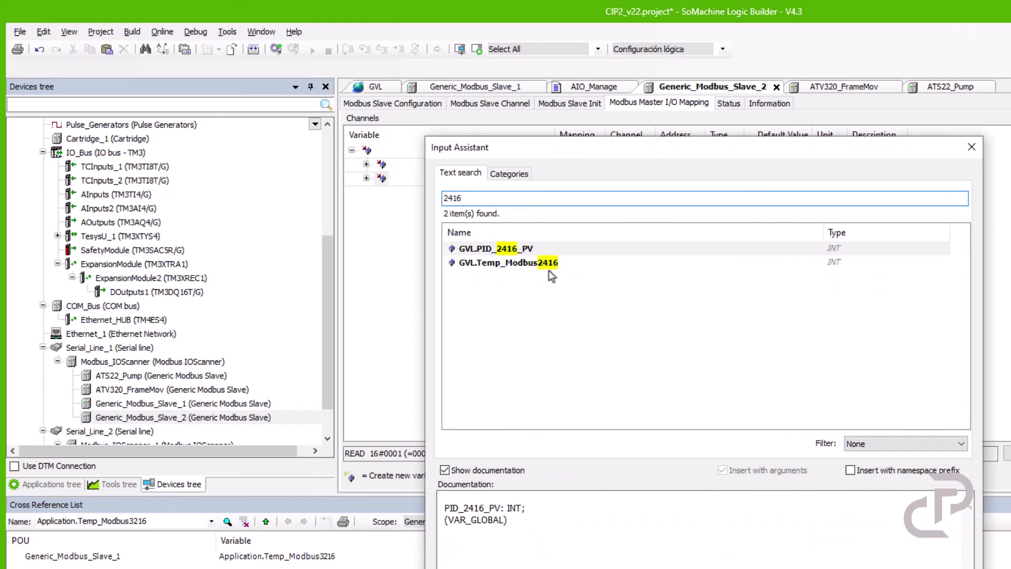
{"action": "double_click", "coordinate": [519, 264]}
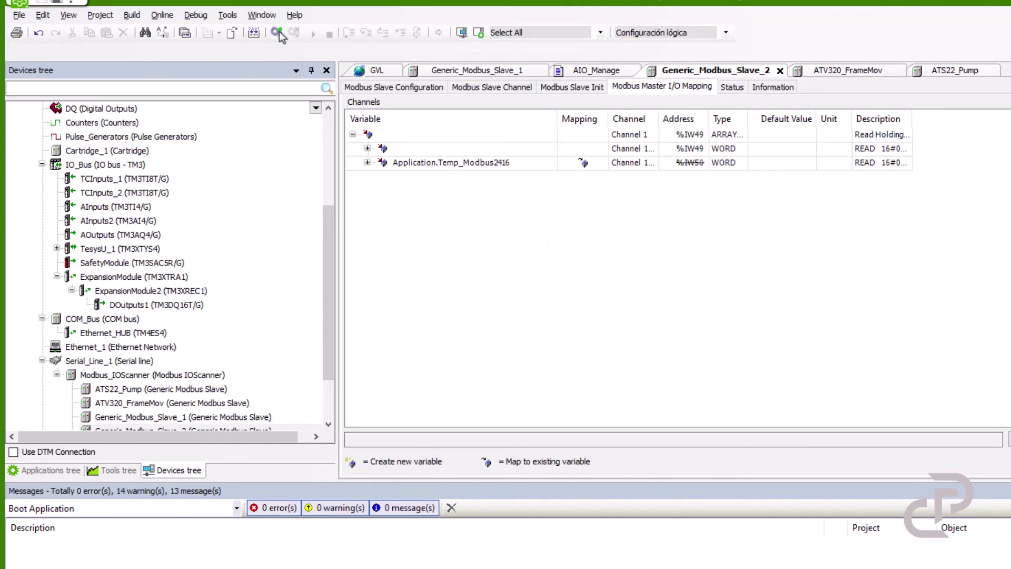
Log in and download to the controller, then check Temp_Modbus2416's live value of 69 under Channel 1
{"action": "left_click", "coordinate": [276, 49]}
{"action": "left_click", "coordinate": [743, 425]}
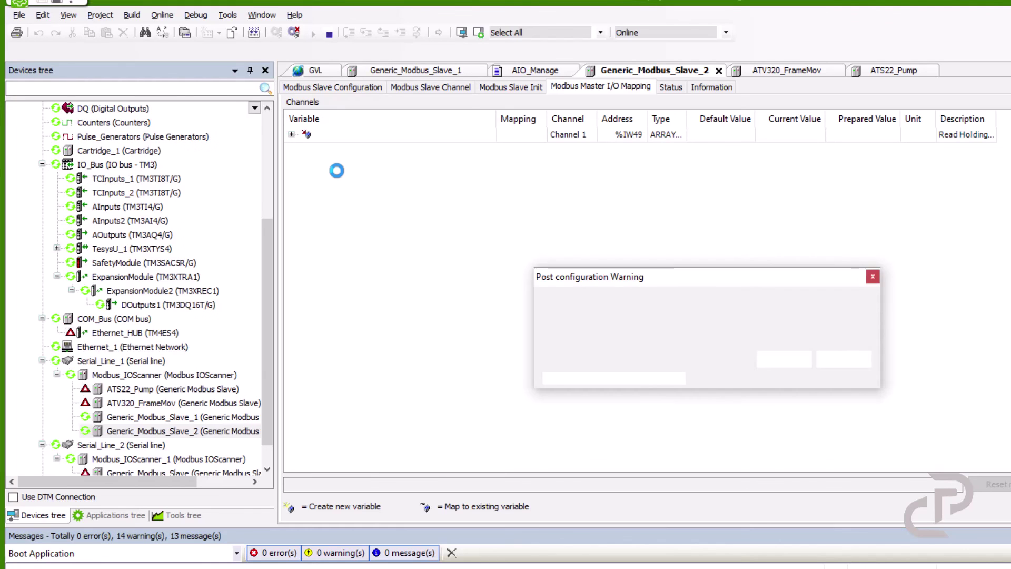
{"action": "left_click", "coordinate": [843, 361]}
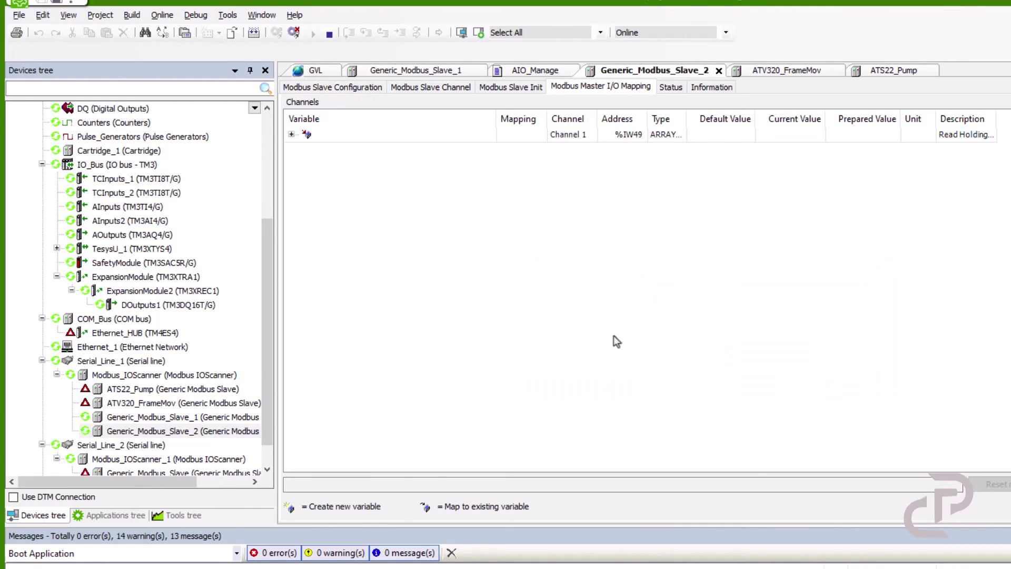
{"action": "left_click", "coordinate": [291, 134]}
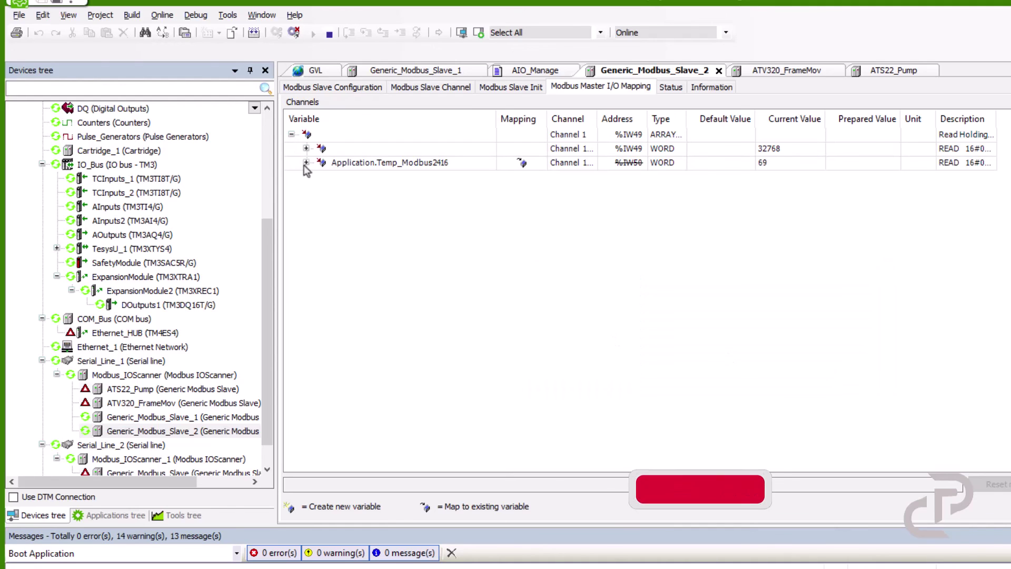
{"action": "left_click", "coordinate": [463, 163]}
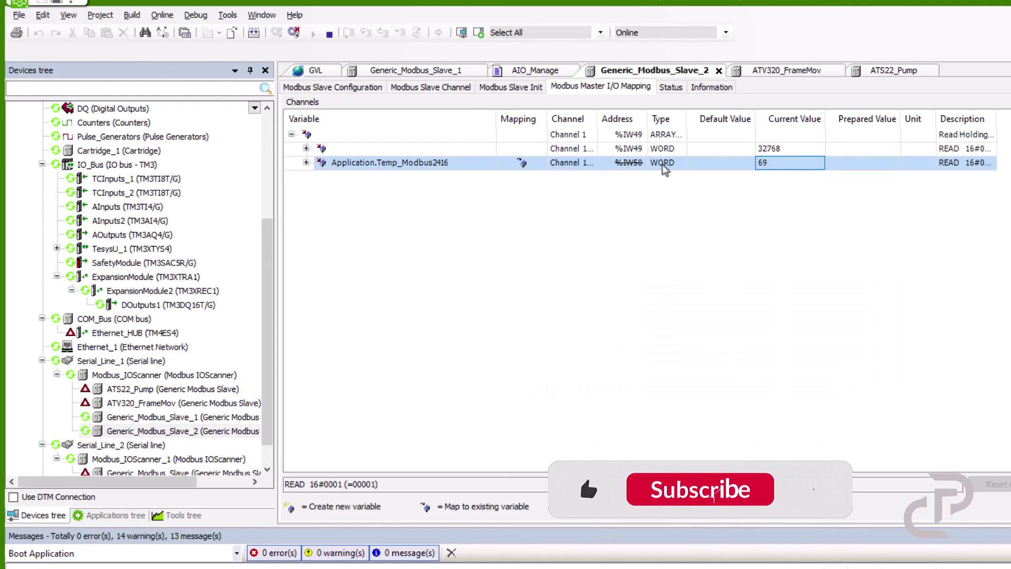